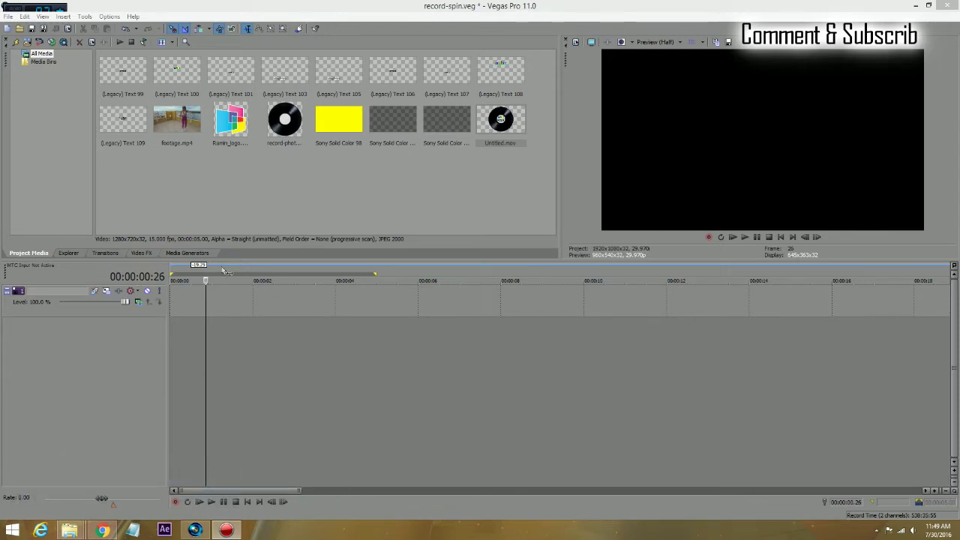
- Add a white Solid Color event to the timeline and close the generator settings
left_click(187, 253)
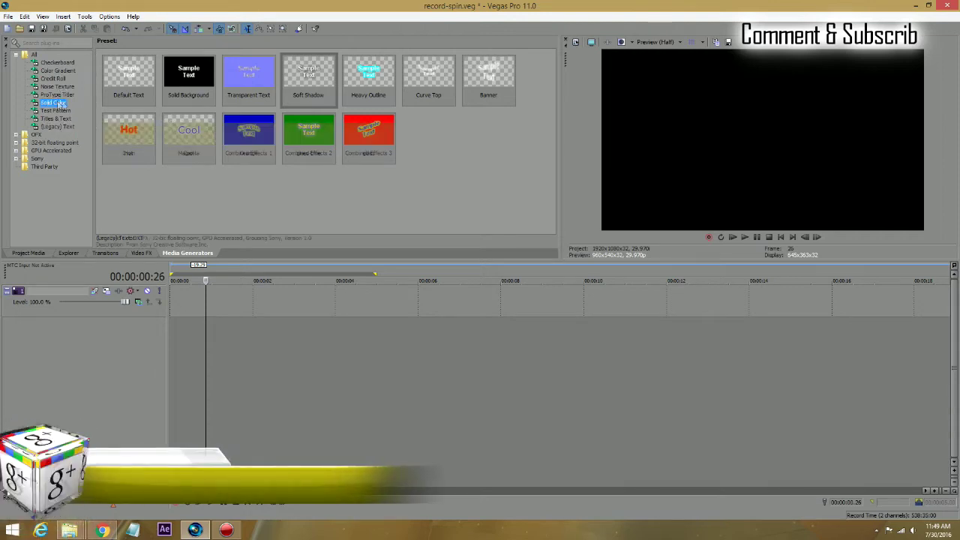
left_click(54, 102)
left_click_drag(128, 79, 192, 315)
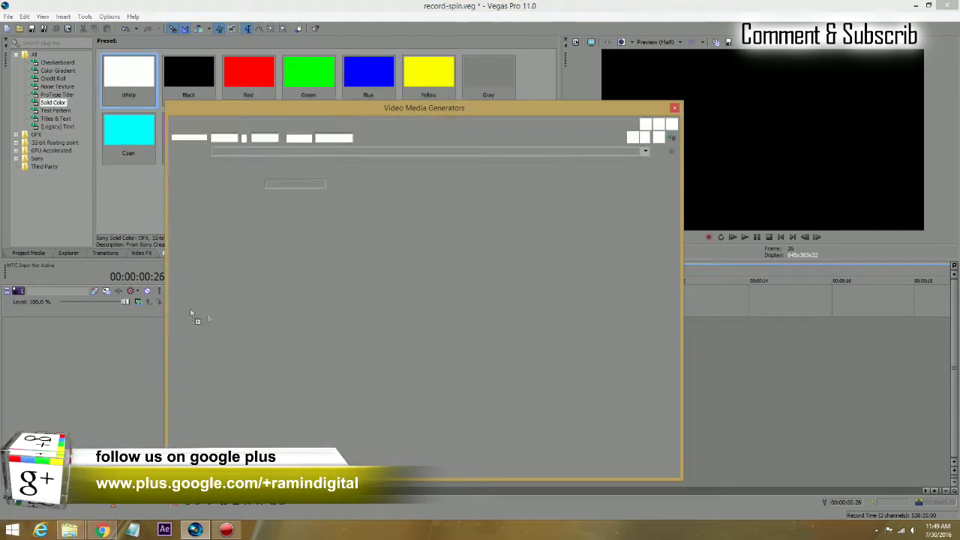
left_click(673, 110)
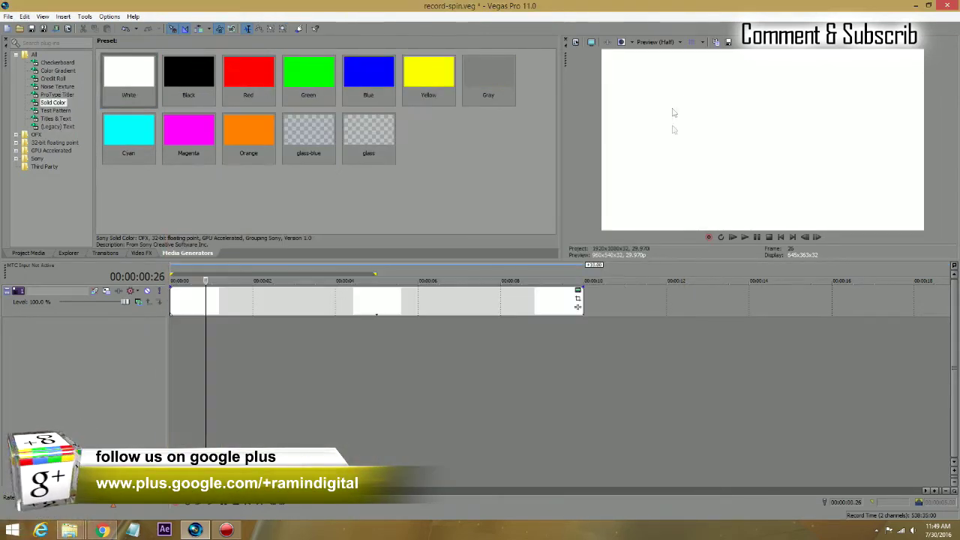
- Insert three empty video tracks, then return to Project Media and select record-photo.png
right_click(626, 293)
left_click(646, 315)
right_click(650, 300)
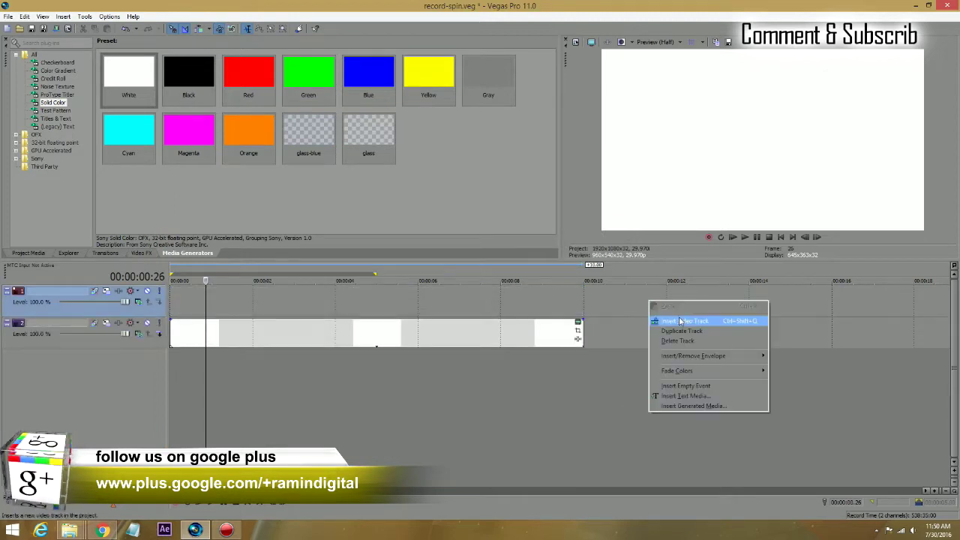
left_click(682, 318)
right_click(670, 310)
left_click(683, 331)
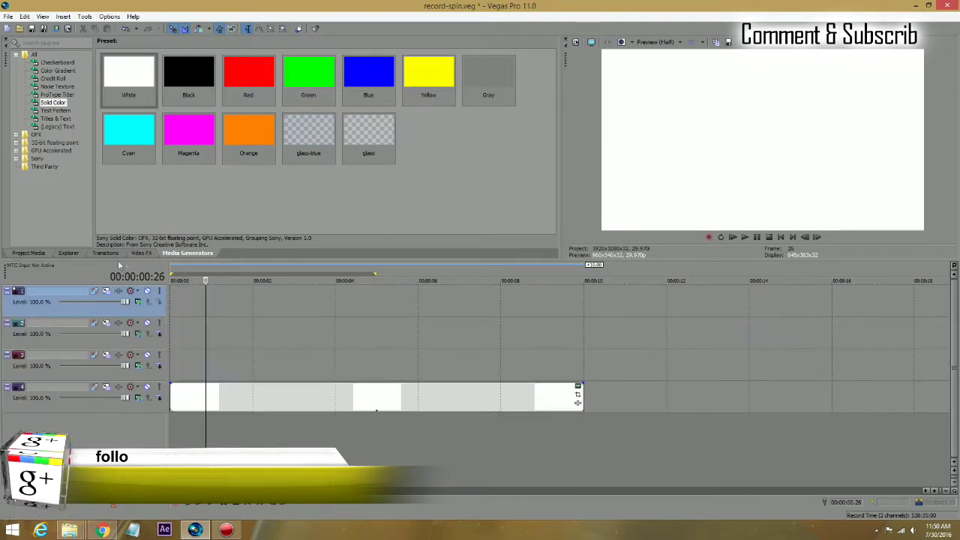
left_click(34, 252)
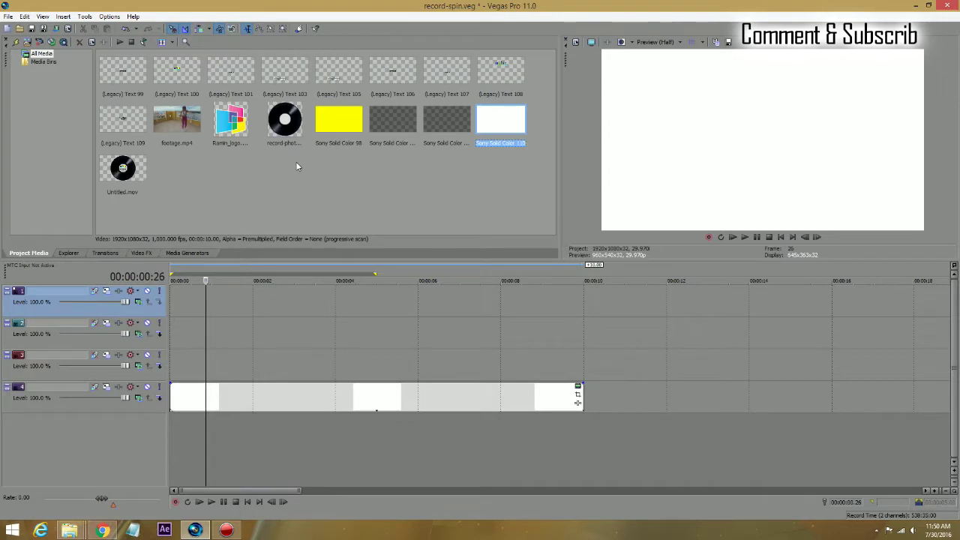
left_click(285, 124)
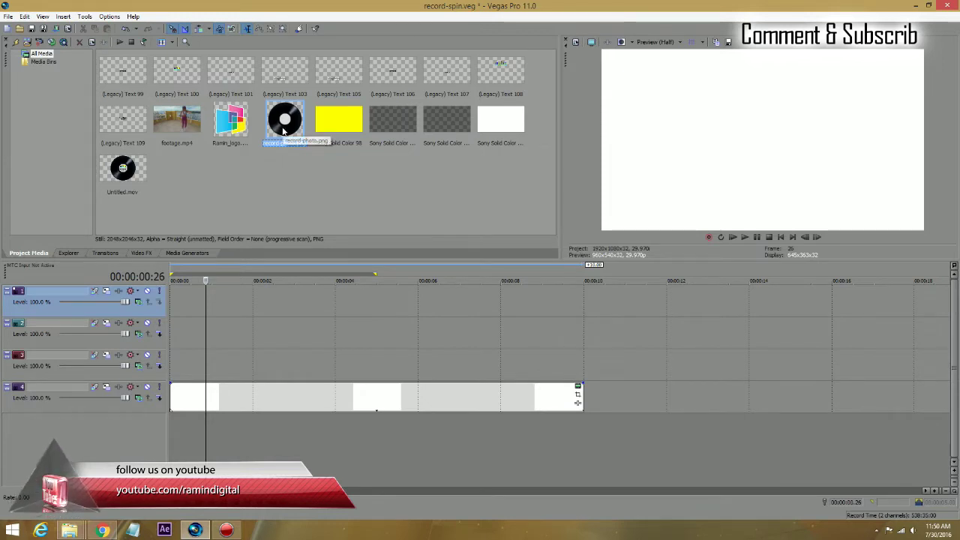
- Place record-photo.png on track 3, then select track 2 and move the cursor near the start
left_click_drag(283, 132, 173, 370)
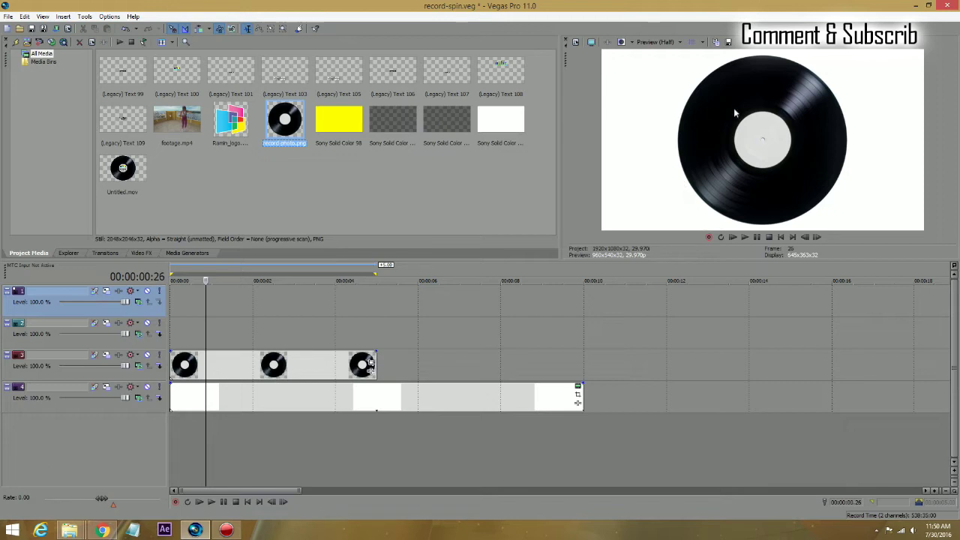
left_click(285, 328)
left_click(300, 324)
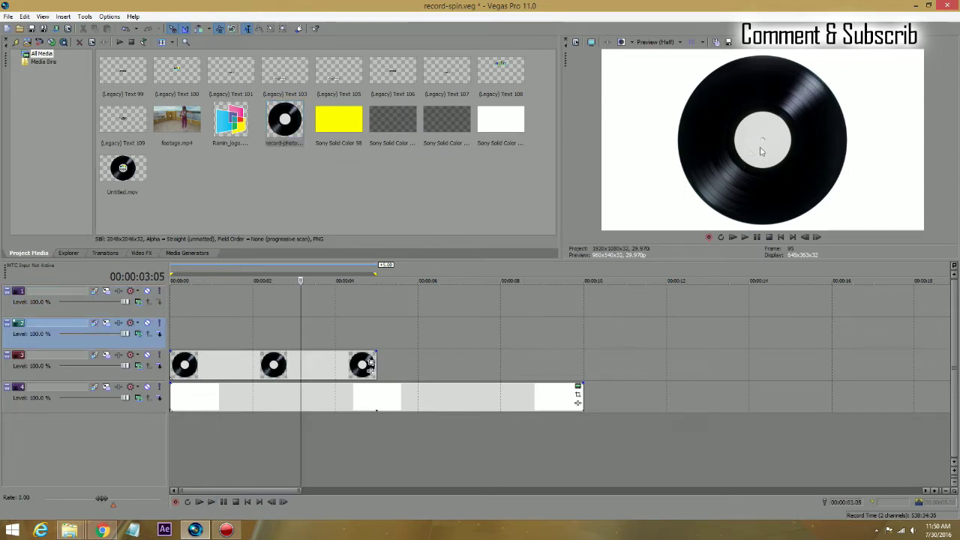
left_click(194, 341)
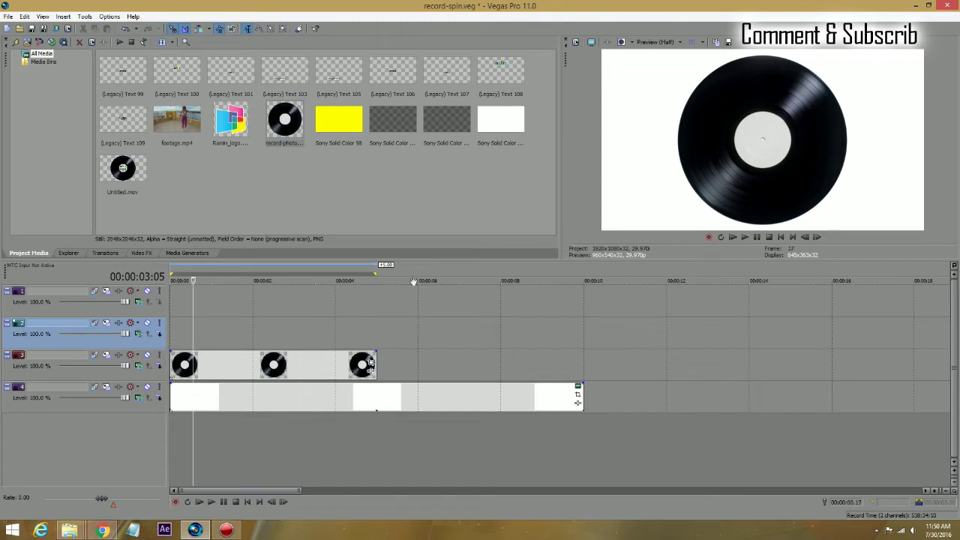
- Add a Combined Effects 1 legacy text event on track 2, trimmed to end with the record
left_click(194, 254)
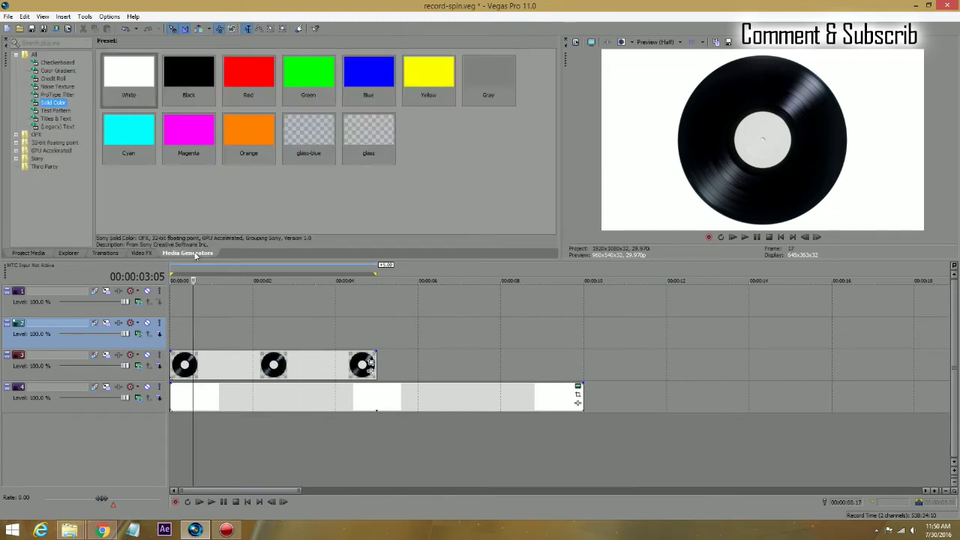
left_click(68, 126)
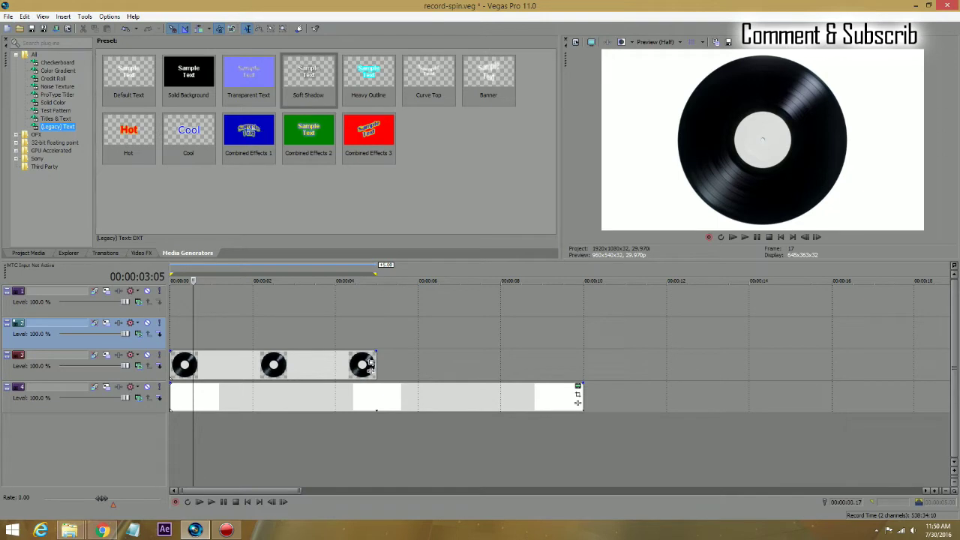
left_click_drag(247, 132, 246, 334)
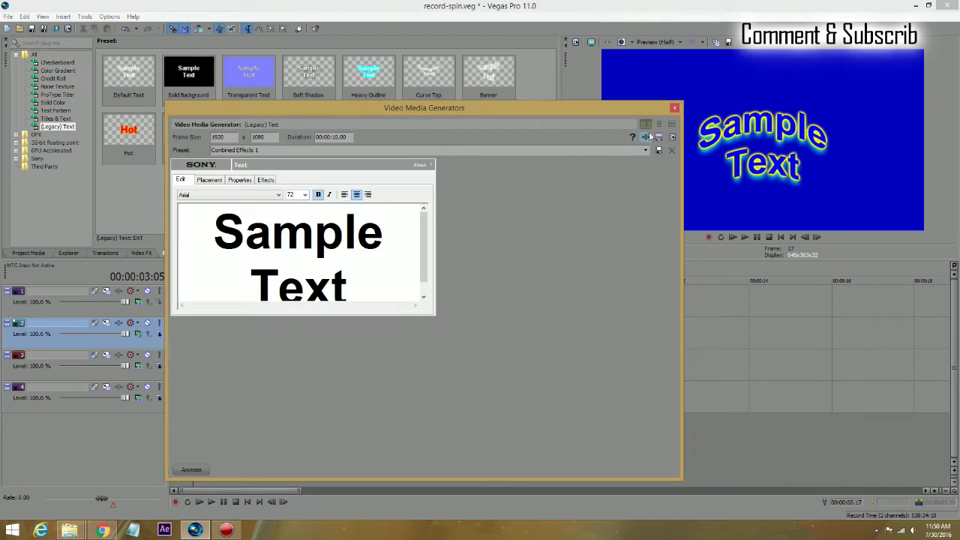
left_click(674, 107)
left_click_drag(577, 332, 375, 347)
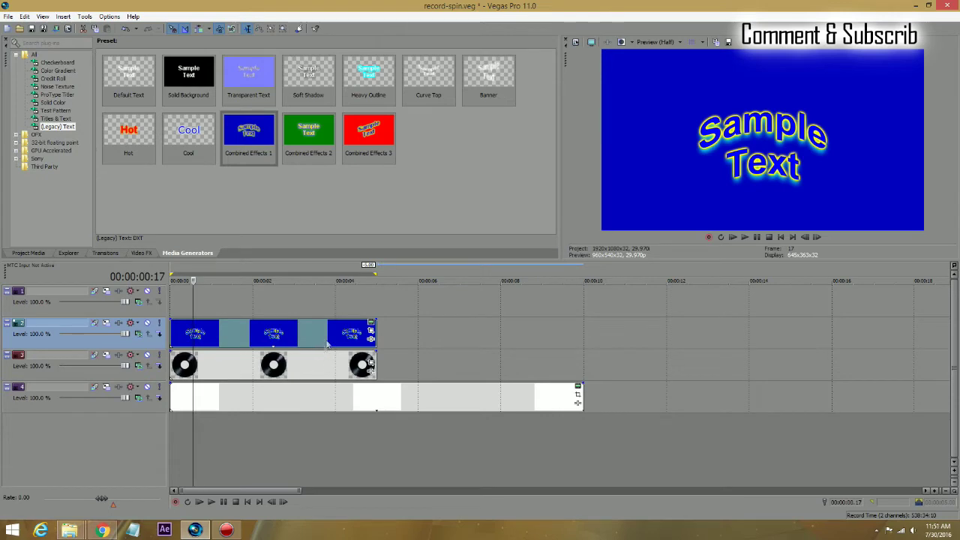
left_click(371, 323)
- Replace the sample text with MUSIC and make its background fully transparent
left_click_drag(388, 271, 249, 186)
type("MUSIC")
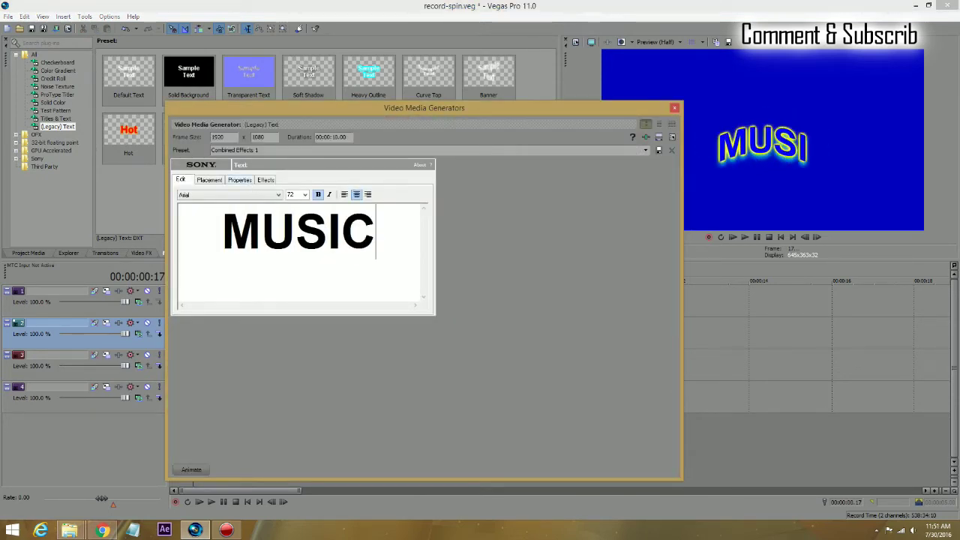
left_click(240, 180)
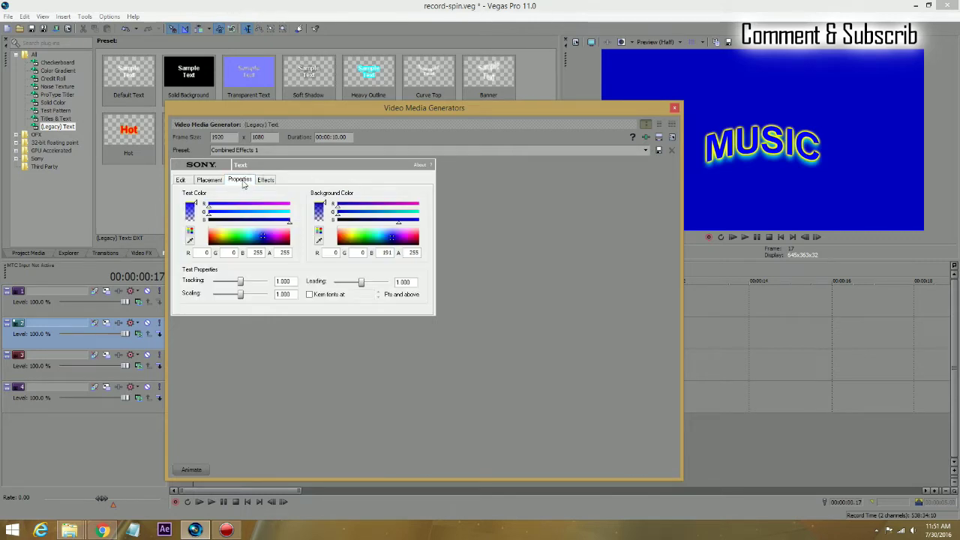
left_click_drag(325, 204, 325, 221)
left_click(182, 181)
- Set the MUSIC text to size 36 and move it upward on the record label
left_click(305, 196)
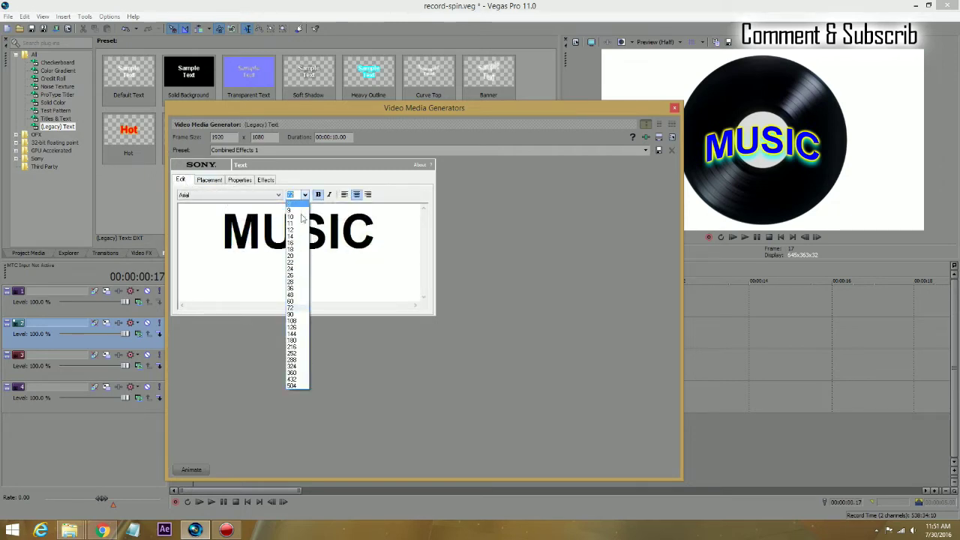
left_click(295, 280)
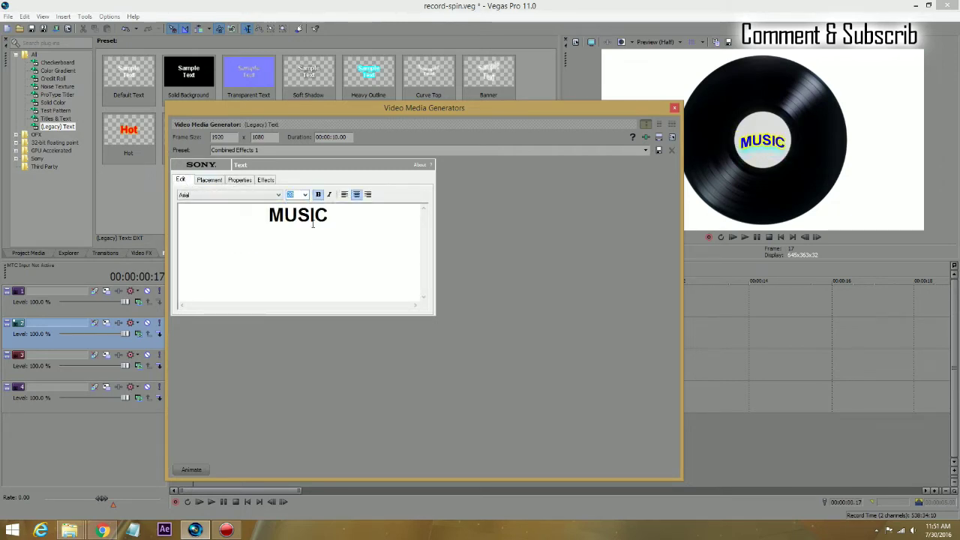
left_click(305, 195)
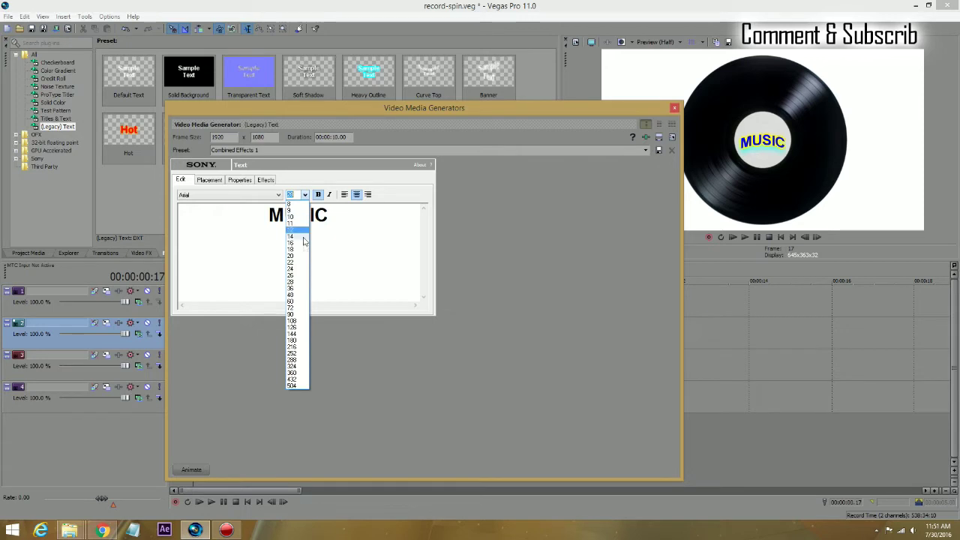
left_click(303, 291)
left_click(214, 180)
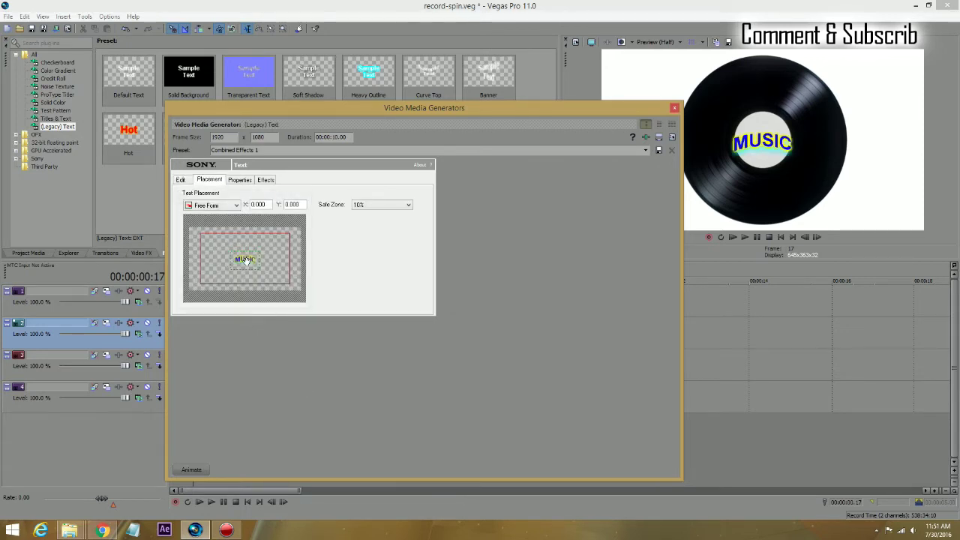
left_click_drag(247, 263, 245, 257)
- Shrink MUSIC further, fine-tune its position on the label, and close the generator settings
left_click(182, 180)
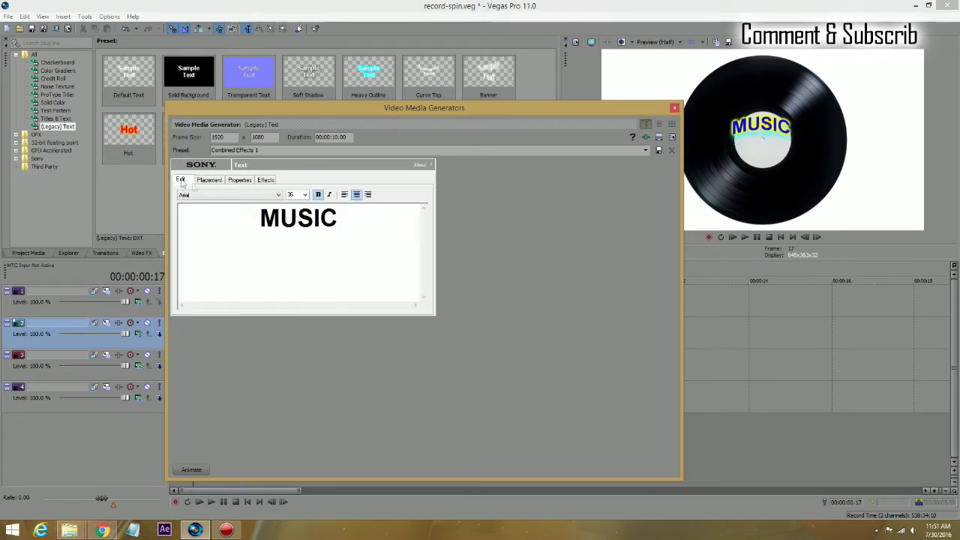
left_click(304, 194)
left_click(298, 277)
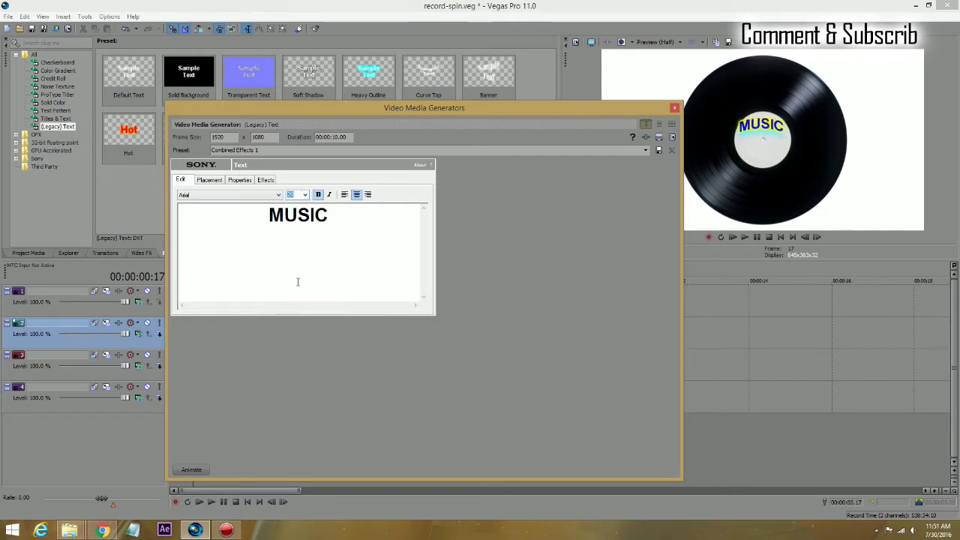
left_click(209, 180)
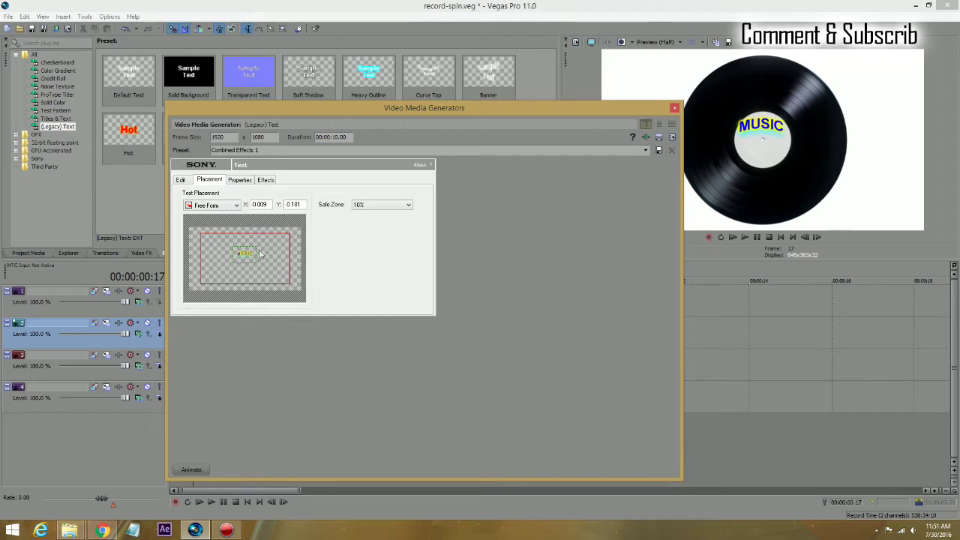
left_click_drag(252, 253, 250, 255)
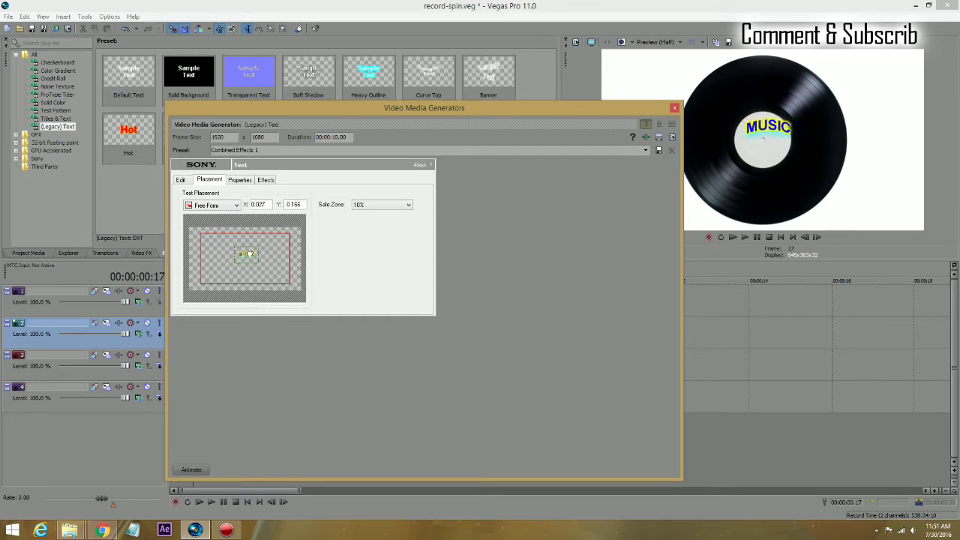
left_click_drag(250, 255, 248, 255)
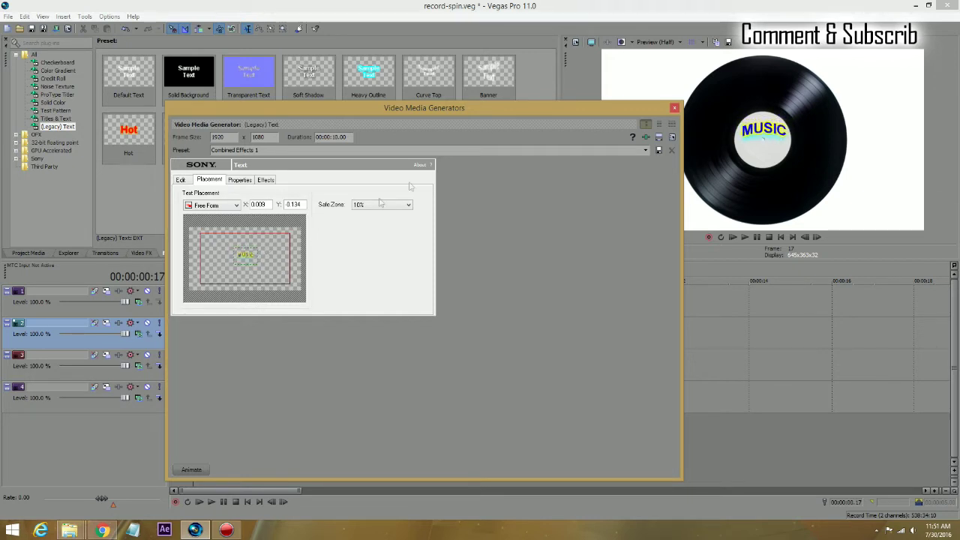
left_click(675, 107)
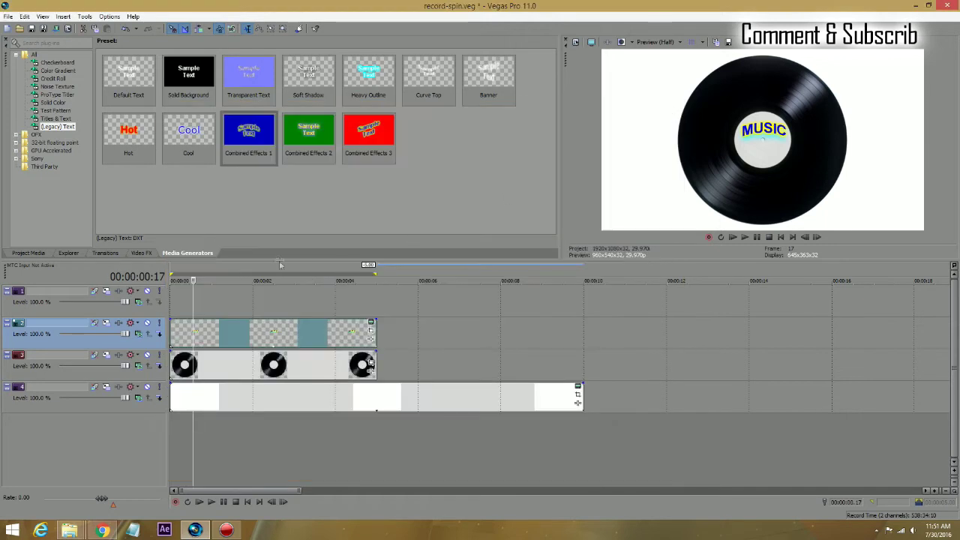
left_click_drag(303, 72, 306, 109)
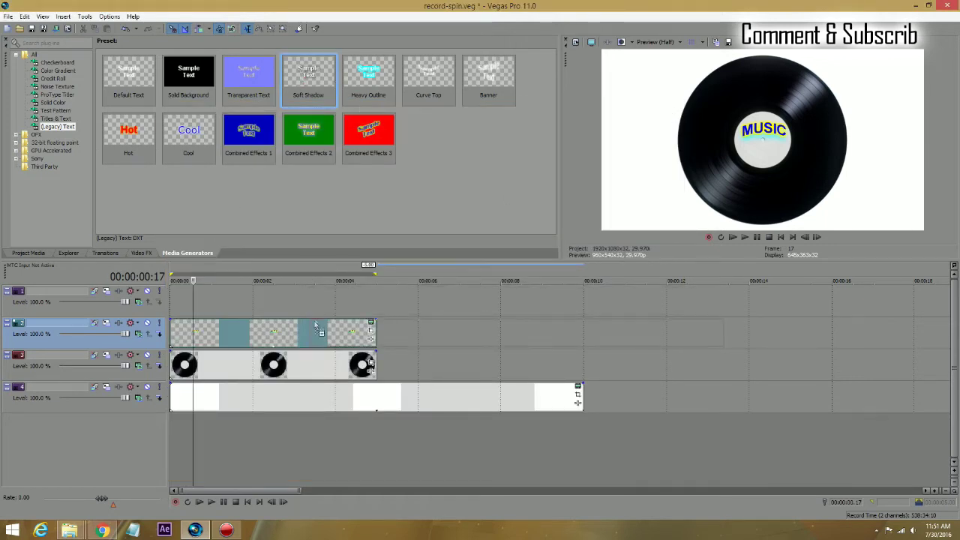
- Add a Soft Shadow text event reading 'RaminDigital' and 'Audio' on two lines
left_click_drag(315, 324, 315, 330)
left_click_drag(355, 295, 257, 197)
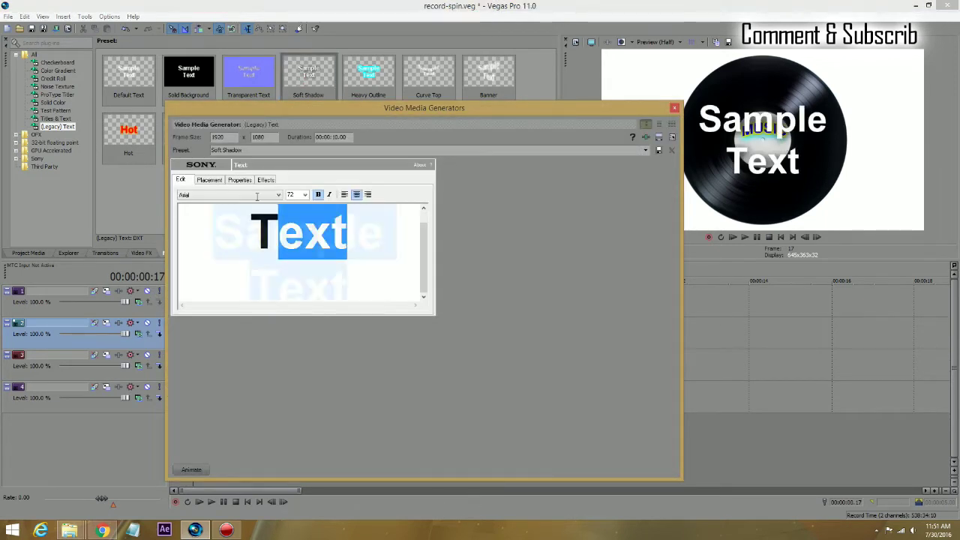
type("RaminDigital")
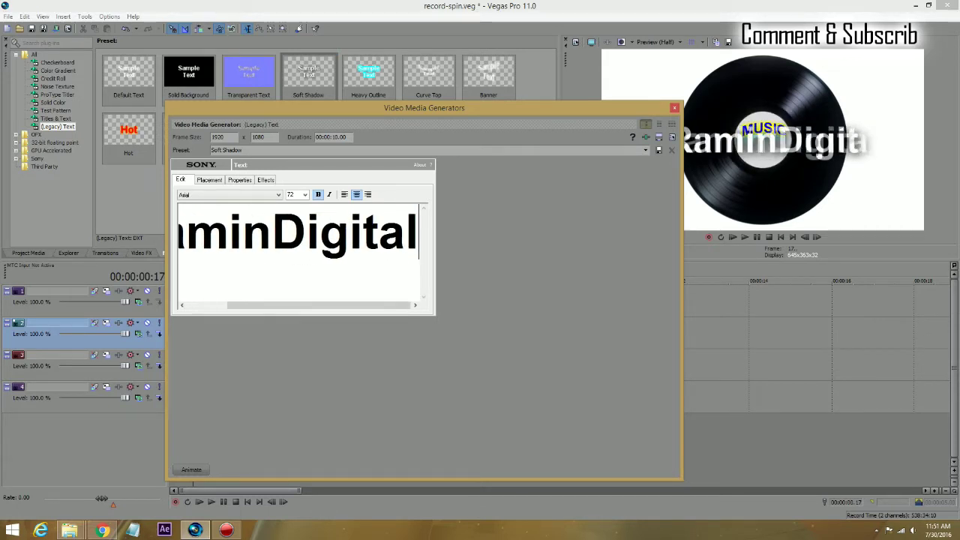
key("Return")
type("Musi")
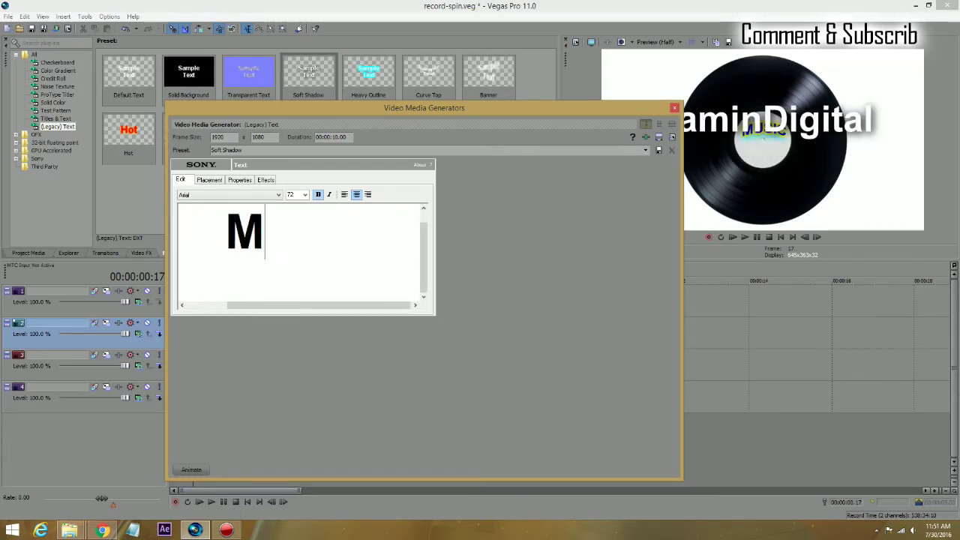
key("BackSpace")
key("BackSpace")
key("BackSpace")
key("BackSpace")
type("A")
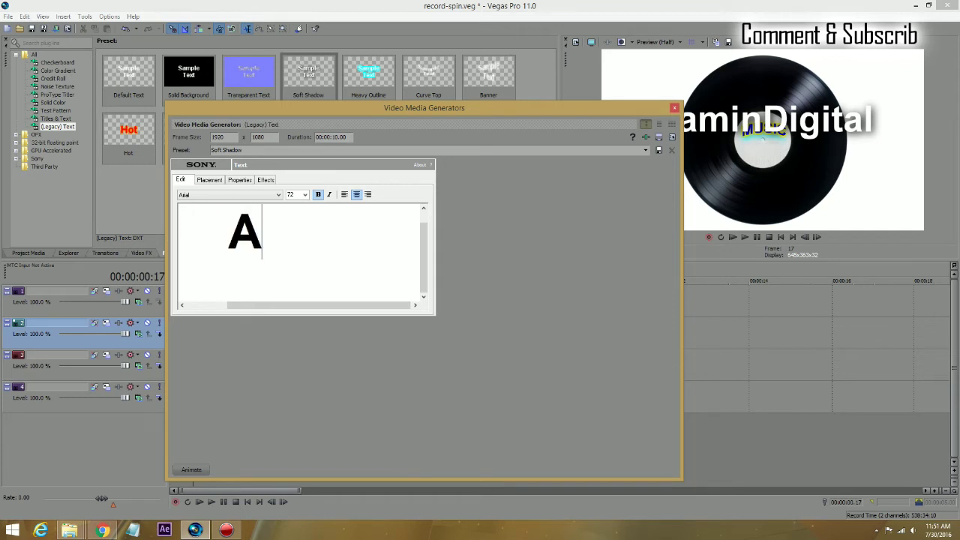
type("udio")
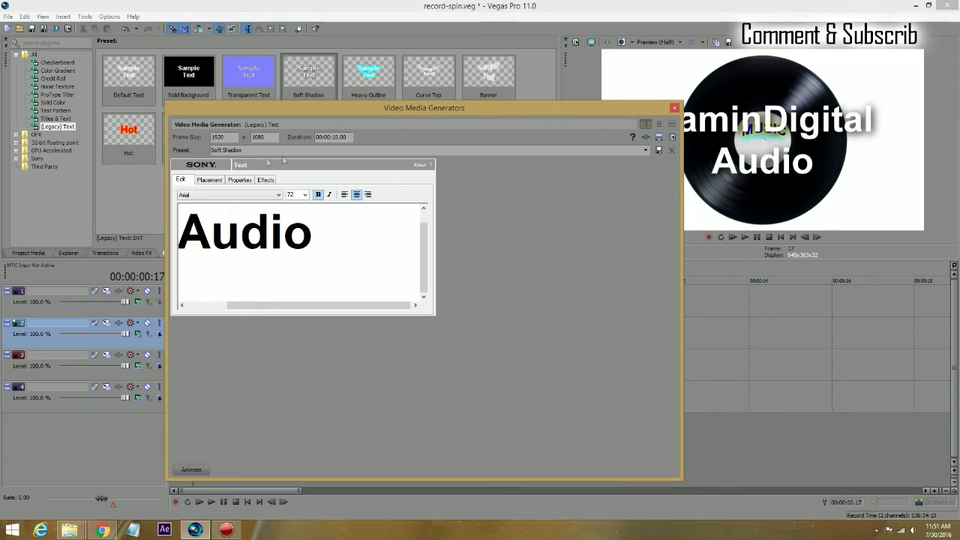
- Make the RaminDigital Audio text small and move it lower on the label
left_click(305, 195)
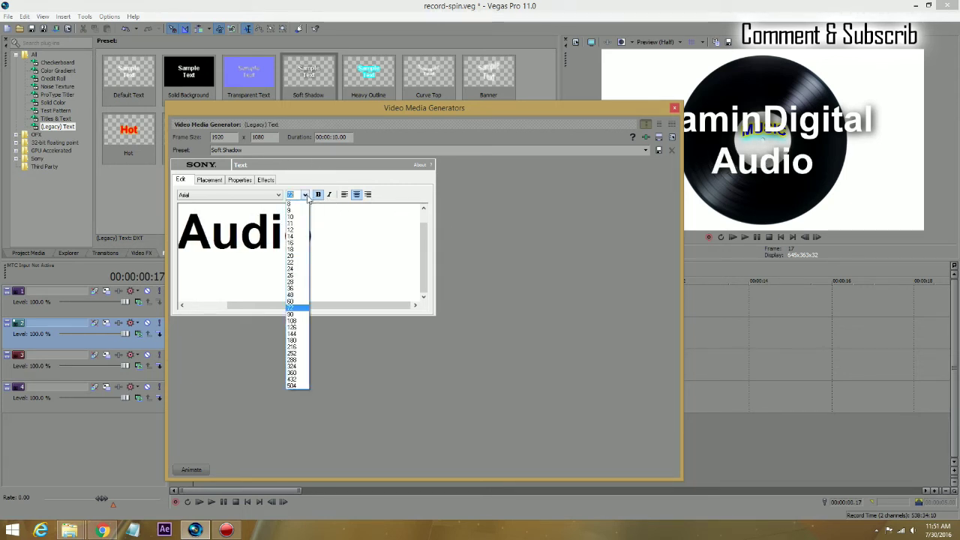
left_click(291, 251)
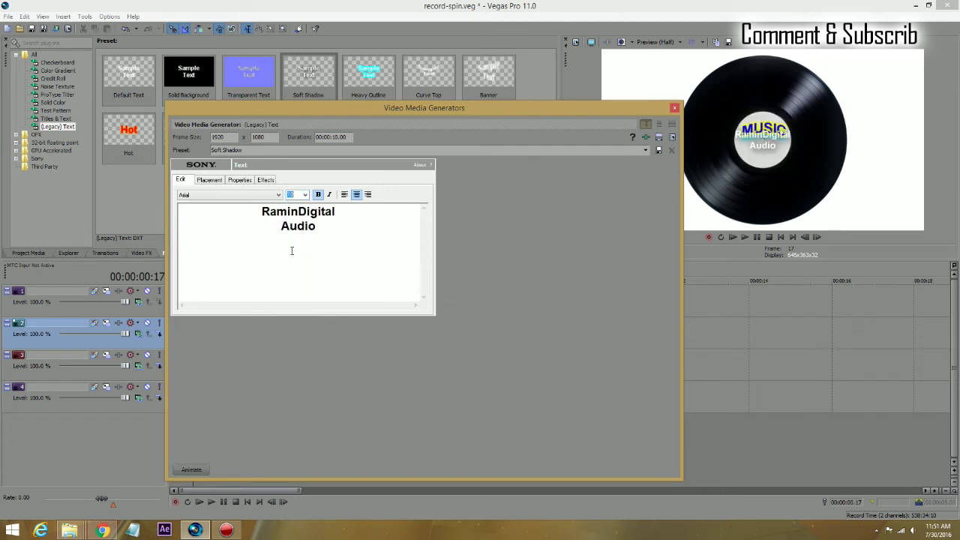
left_click(211, 180)
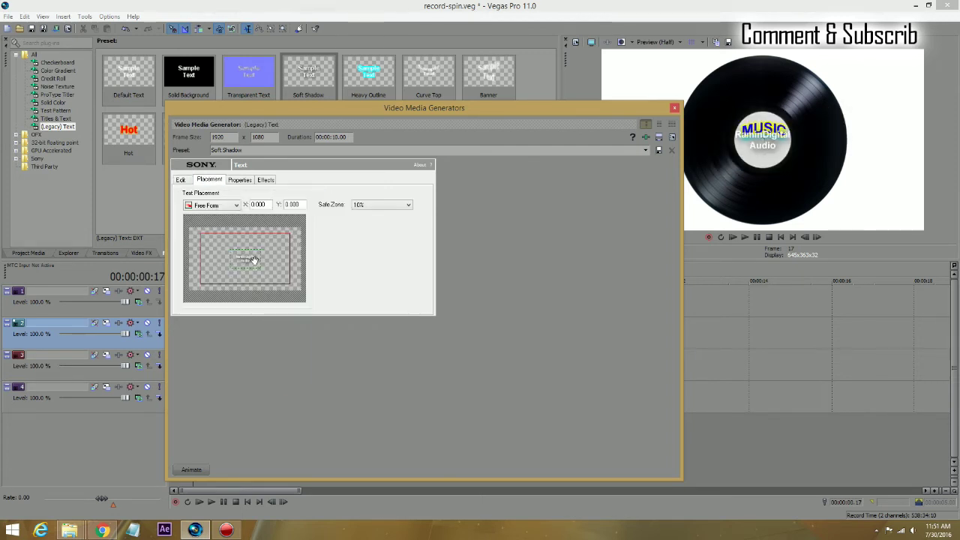
left_click_drag(254, 266, 250, 265)
left_click(181, 180)
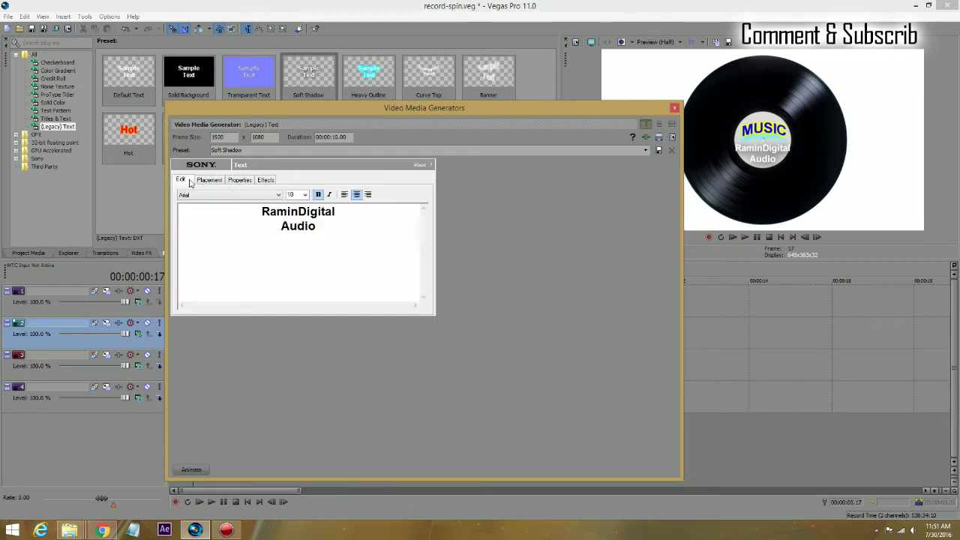
left_click(305, 195)
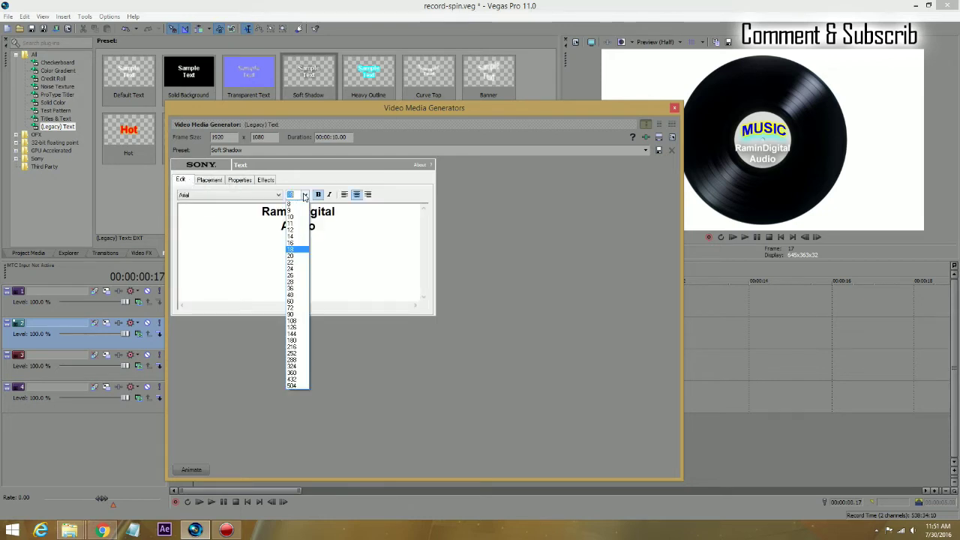
left_click(300, 235)
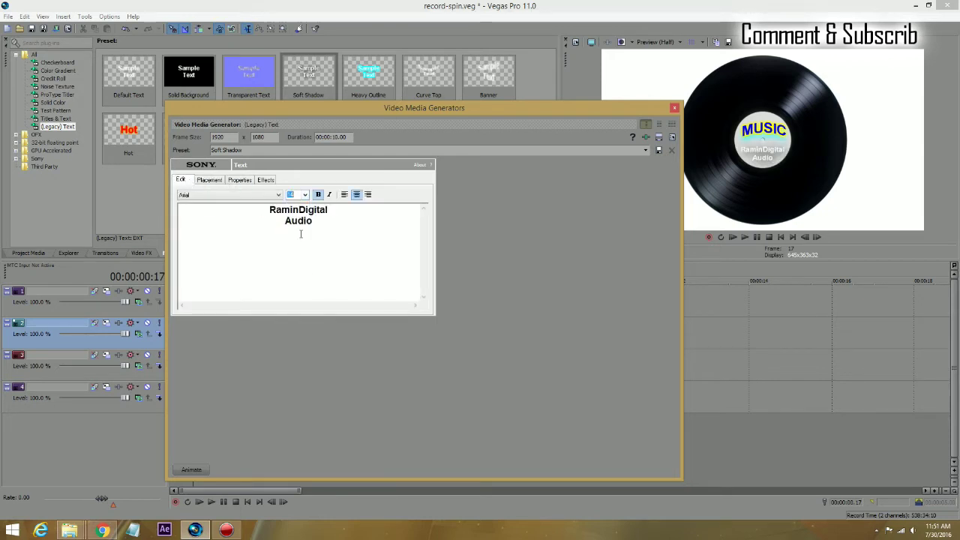
- Colour the RaminDigital Audio text black and close the generator settings
left_click(240, 181)
left_click_drag(287, 238, 306, 264)
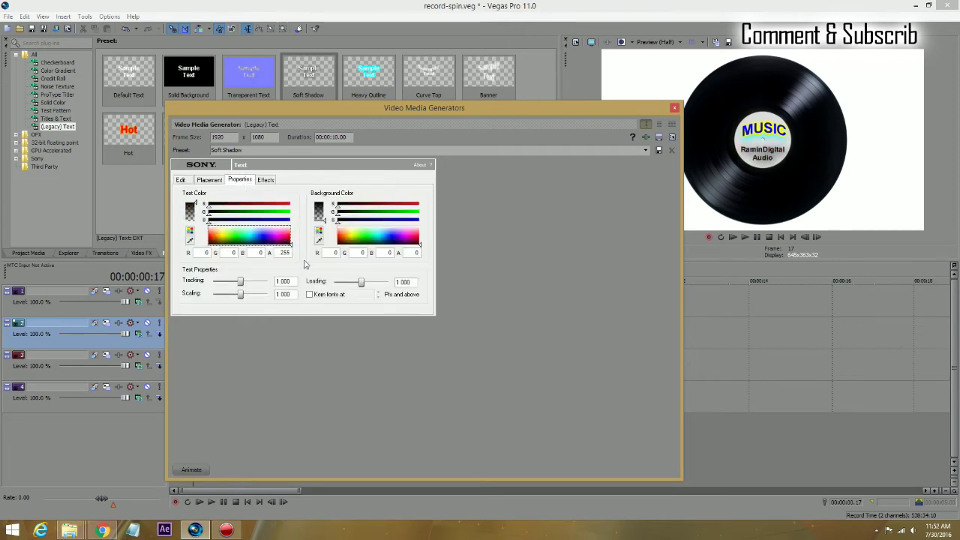
left_click(674, 107)
left_click(28, 252)
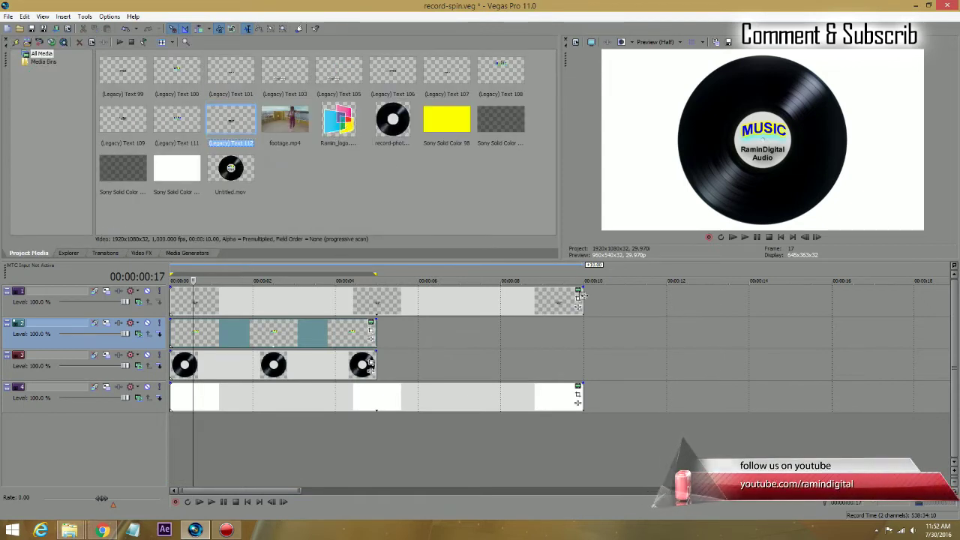
- Trim the RaminDigital Audio text event to end at 5 seconds and stop playback
key("ctrl+z")
key("ctrl+z")
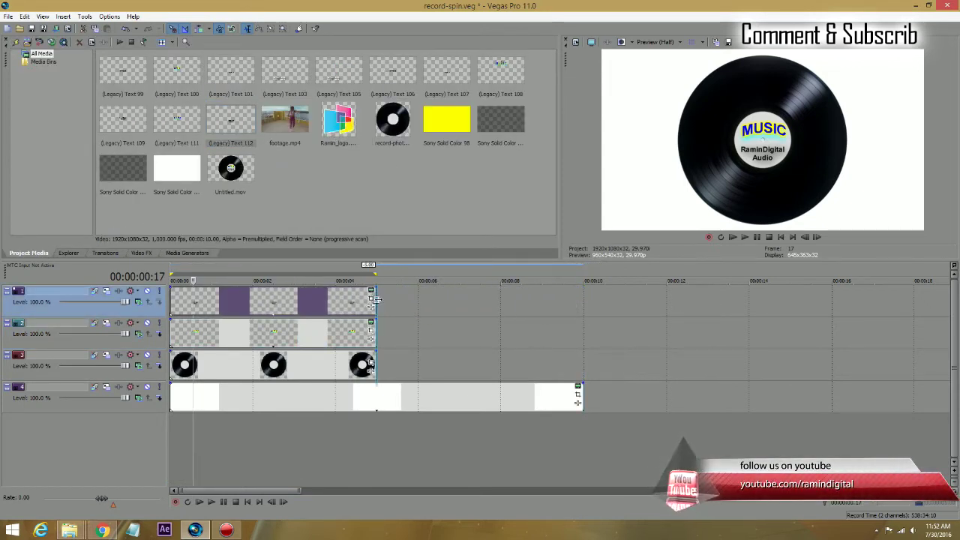
left_click(213, 423)
key("Return")
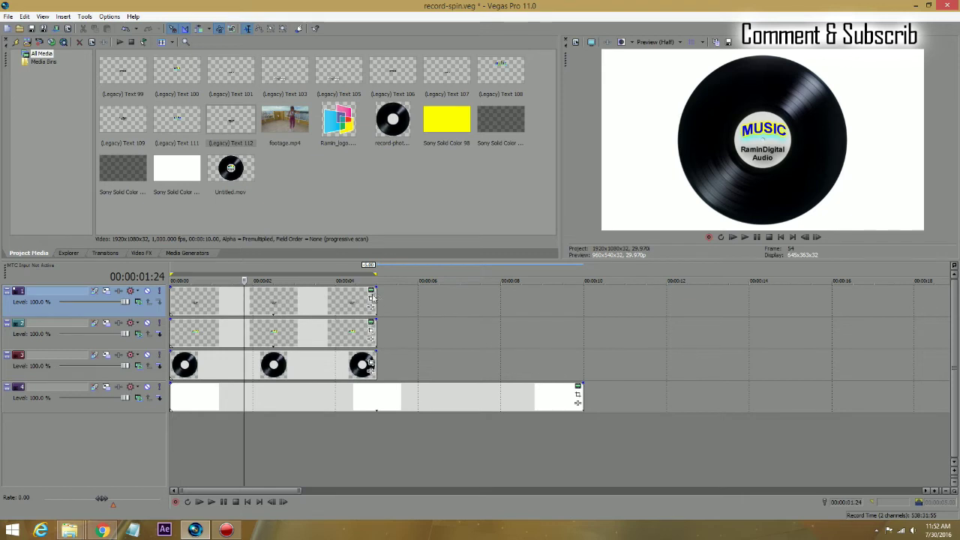
right_click(437, 298)
- Insert a new top video track and nest tracks 2–4 as its compositing children
left_click(452, 321)
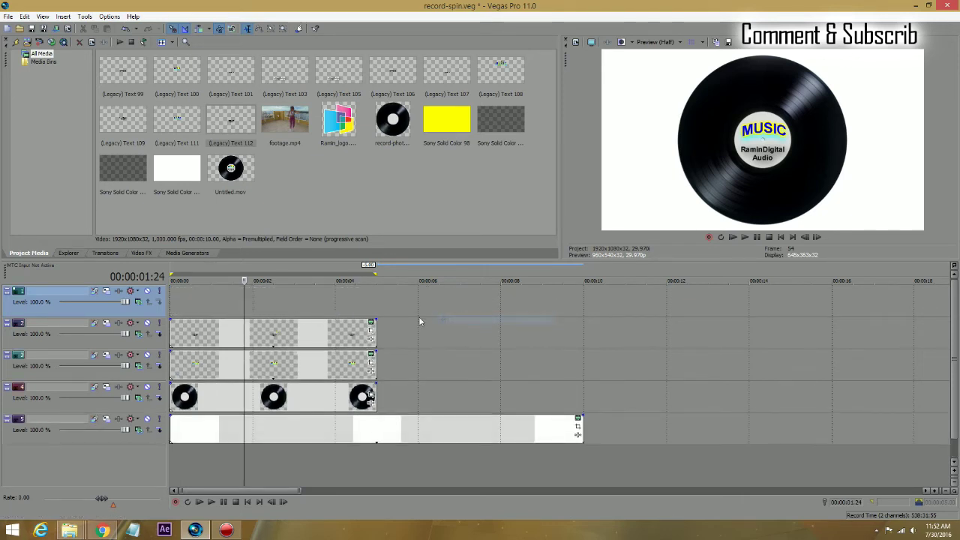
left_click(158, 345)
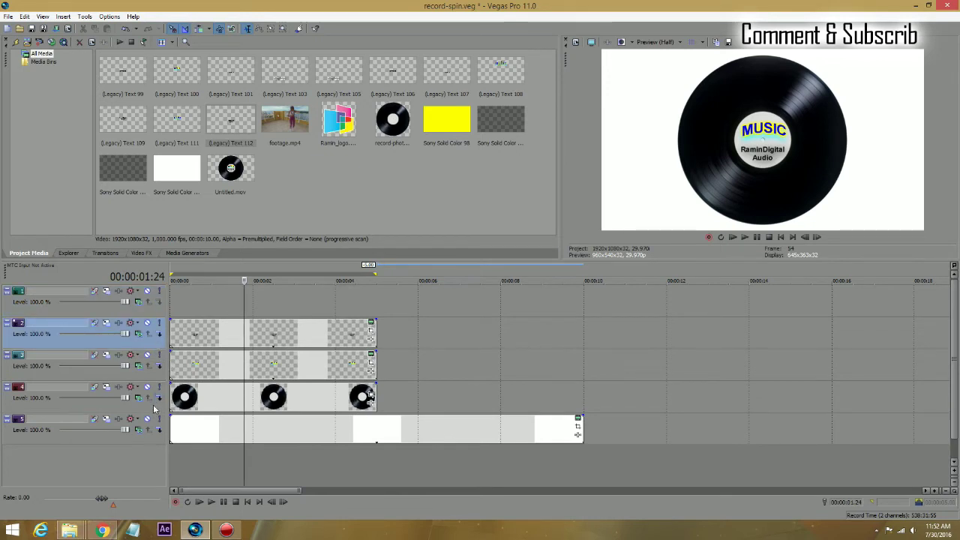
left_click(157, 404, "shift")
left_click(159, 335)
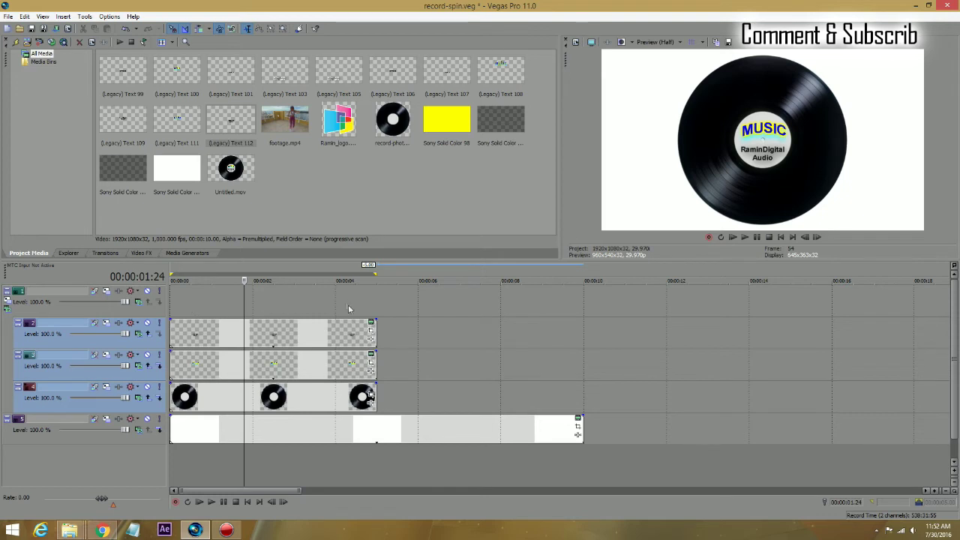
- Put the cursor at 5 seconds, select the record event, and open Parent Track Motion
left_click(375, 332)
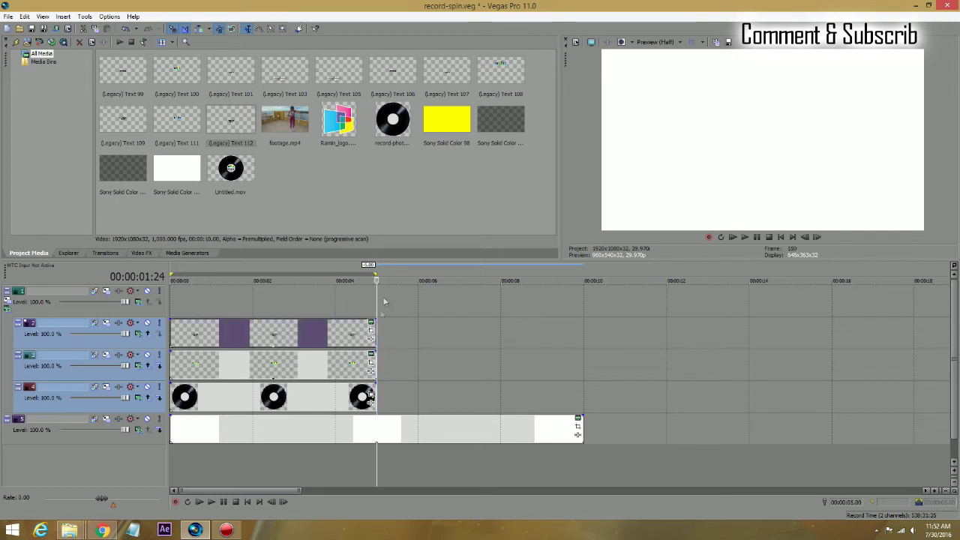
key("Left")
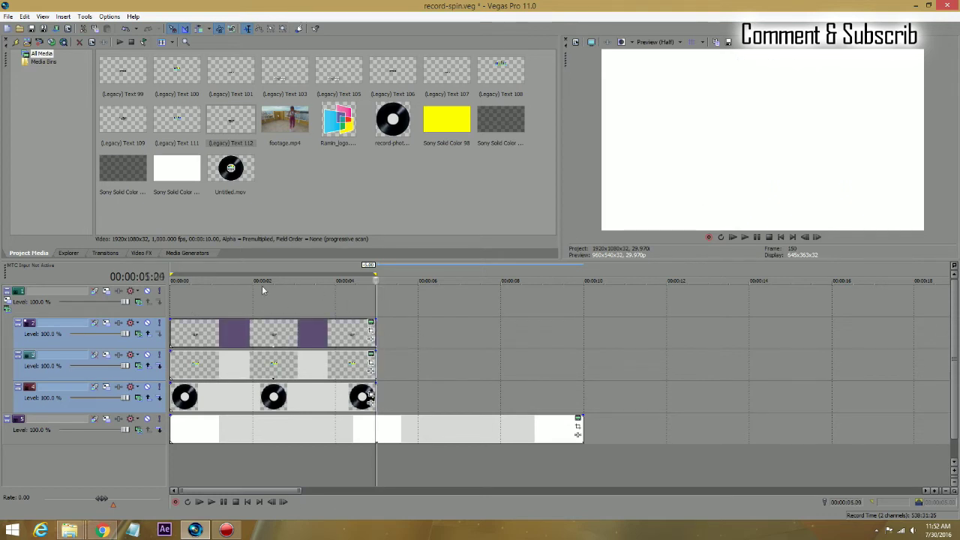
key("Right")
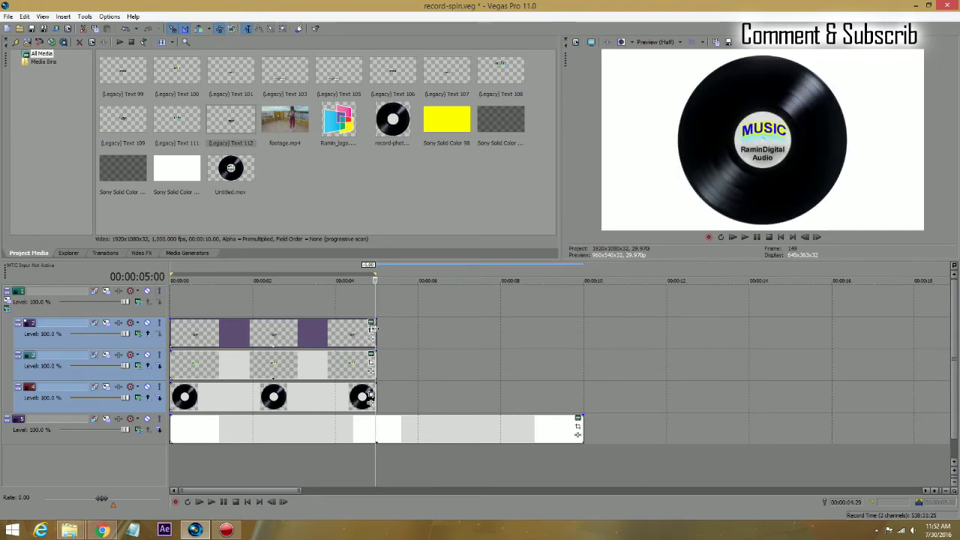
left_click(365, 396)
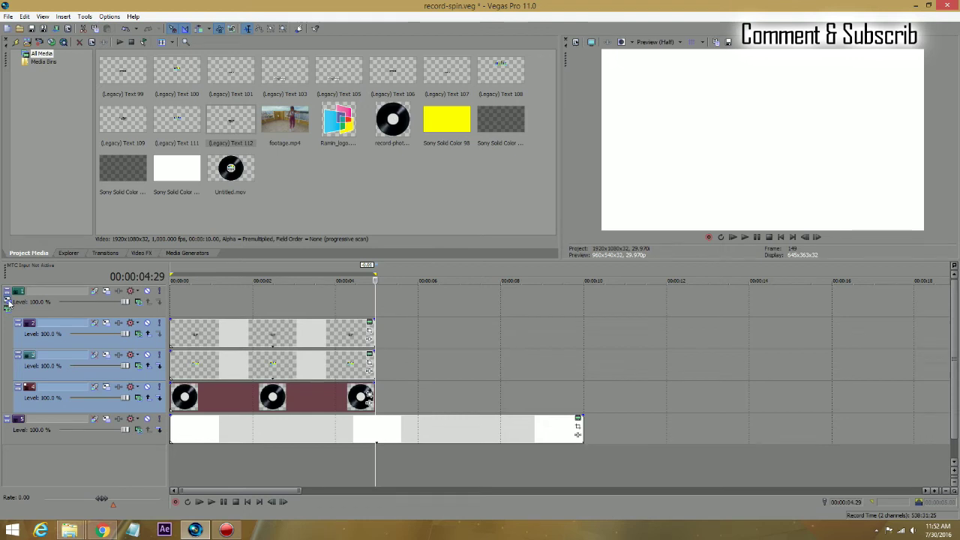
left_click(10, 302)
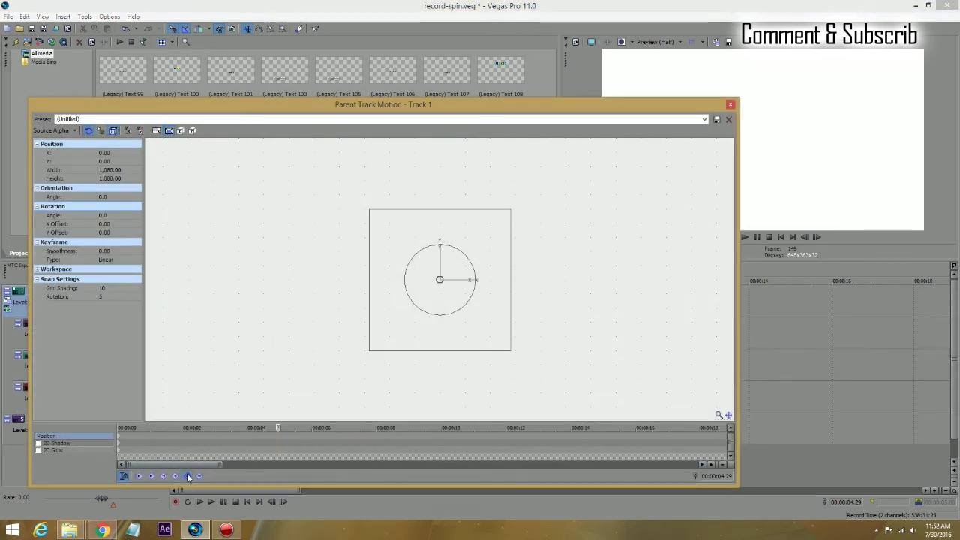
- Set the parent track's rotation angle to 359 at 00:00:04;29 and close the window
left_click(113, 215)
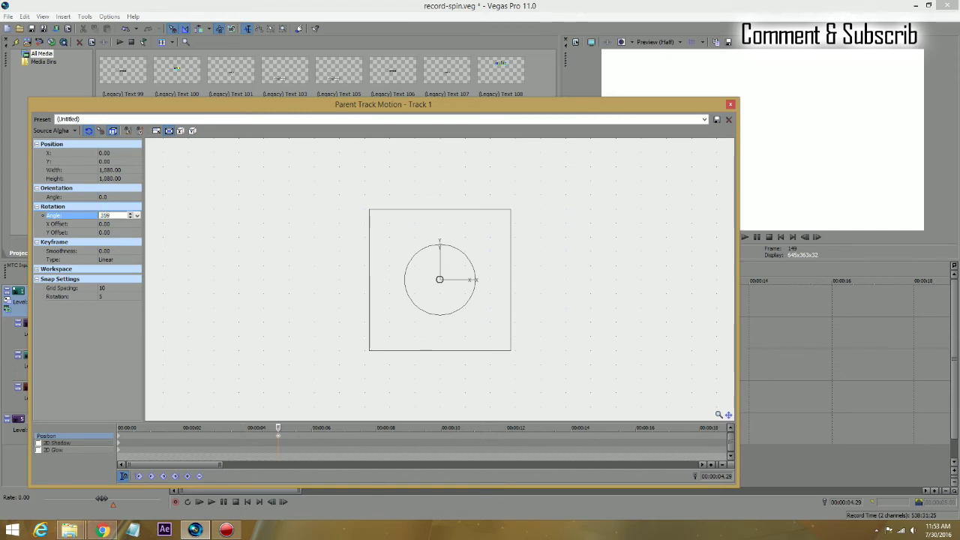
left_click(110, 216)
left_click(729, 105)
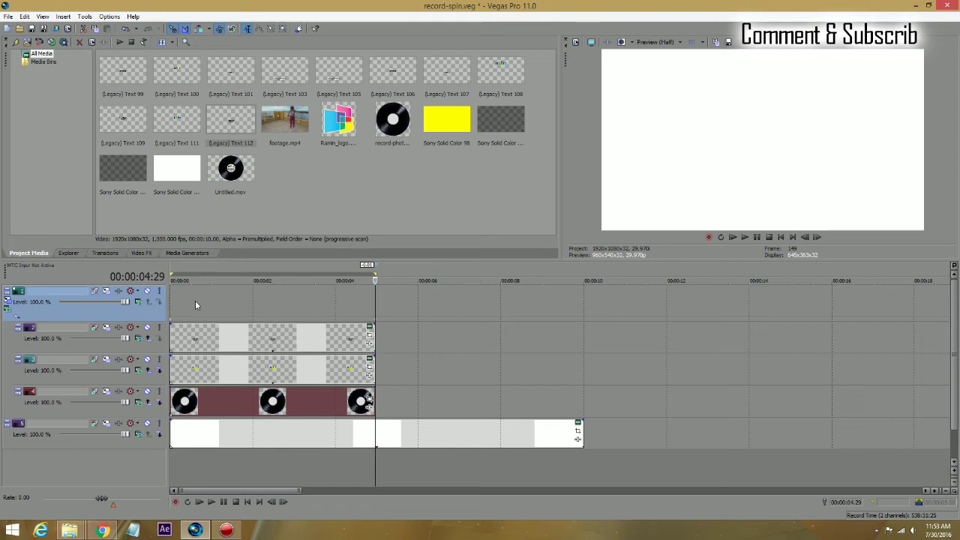
left_click(248, 502)
key("space")
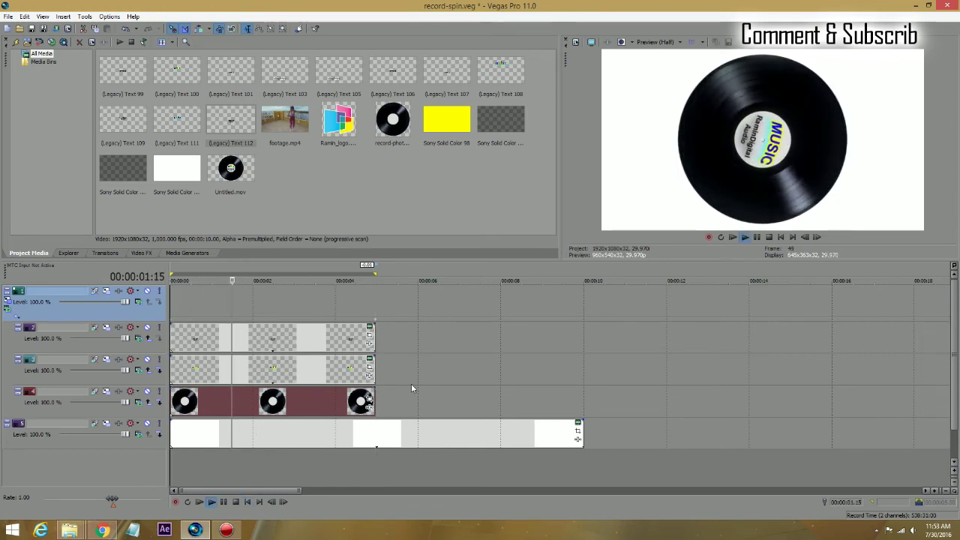
key("Return")
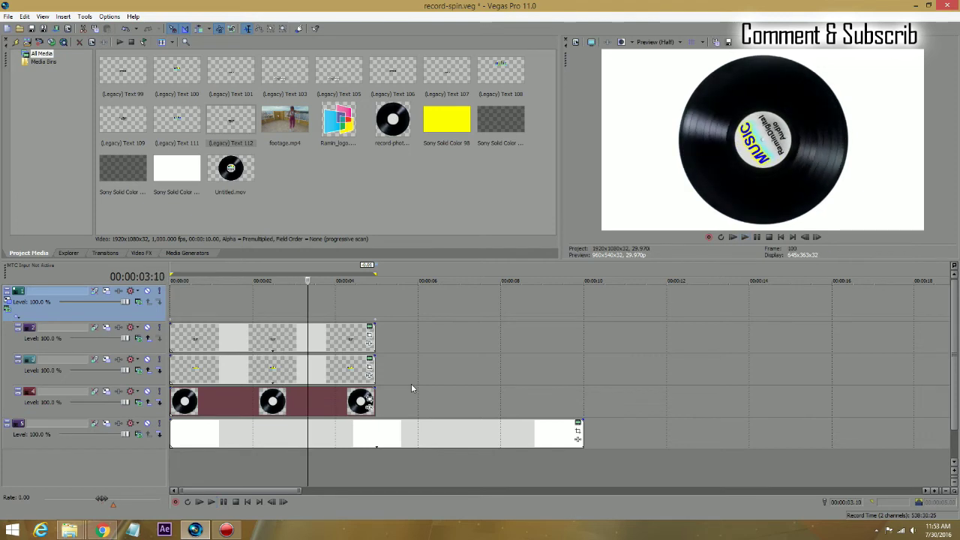
key("space")
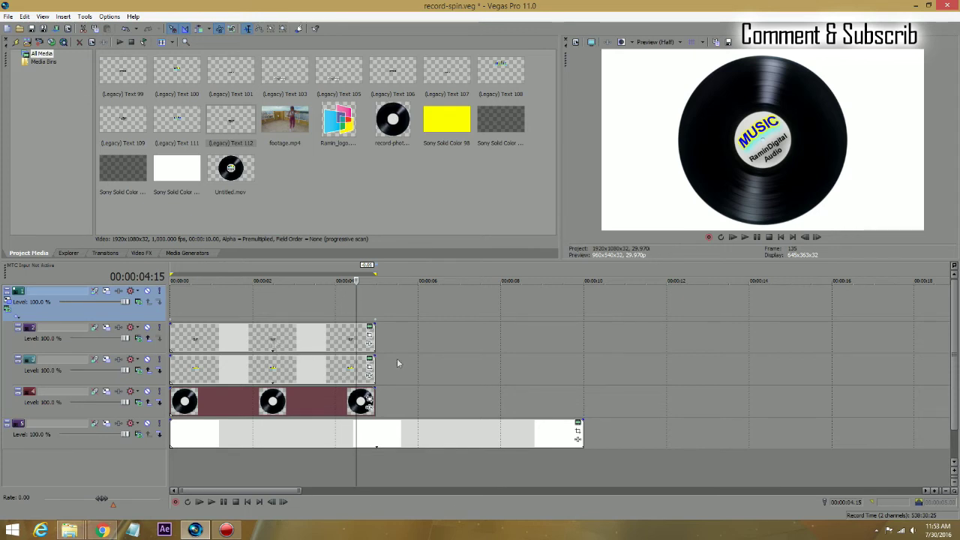
key("space")
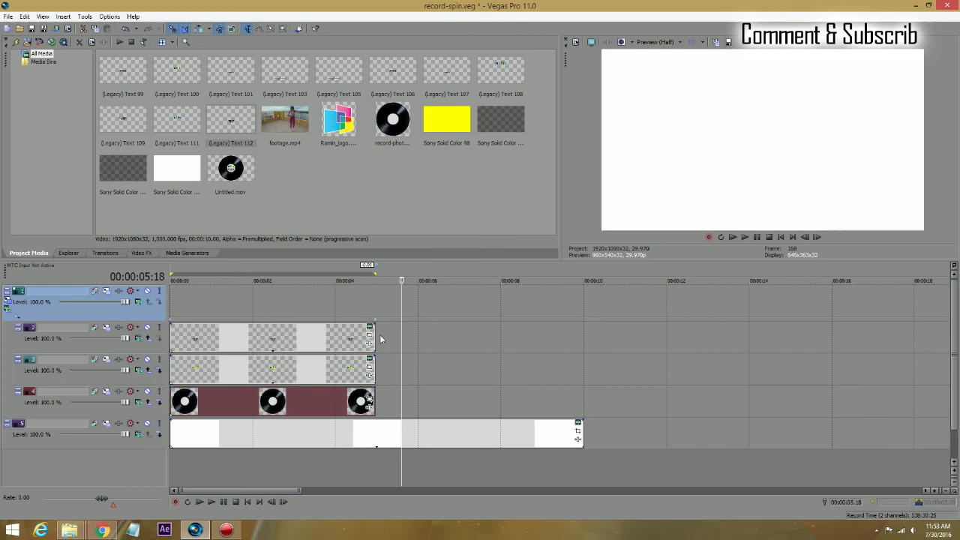
left_click(374, 340)
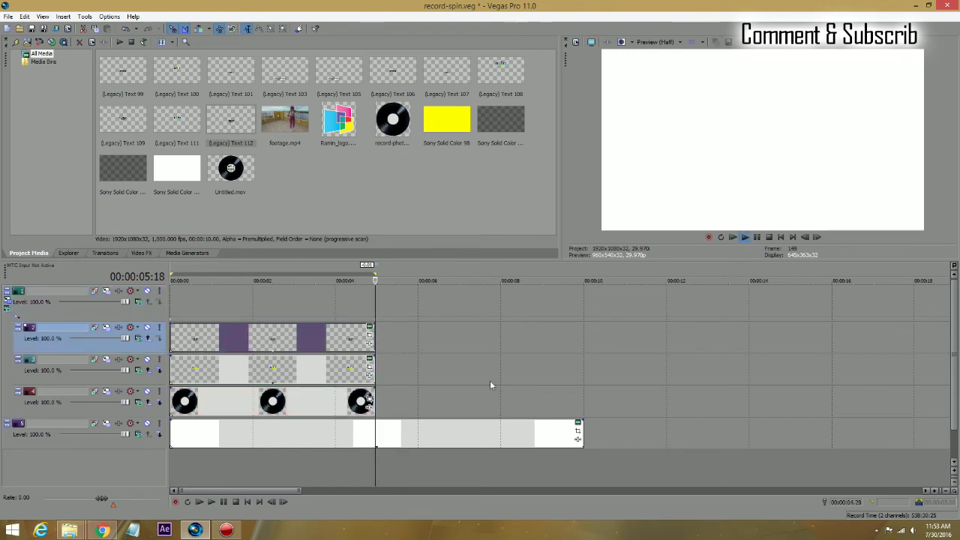
- Select the clips' time range and toggle the white background track's mute off and on
left_click(349, 344)
double_click(349, 341)
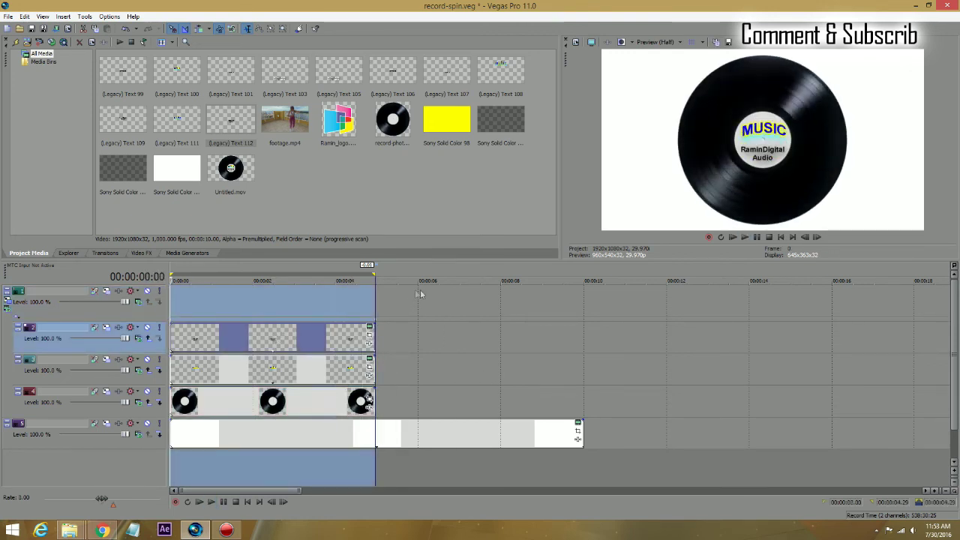
left_click(147, 423)
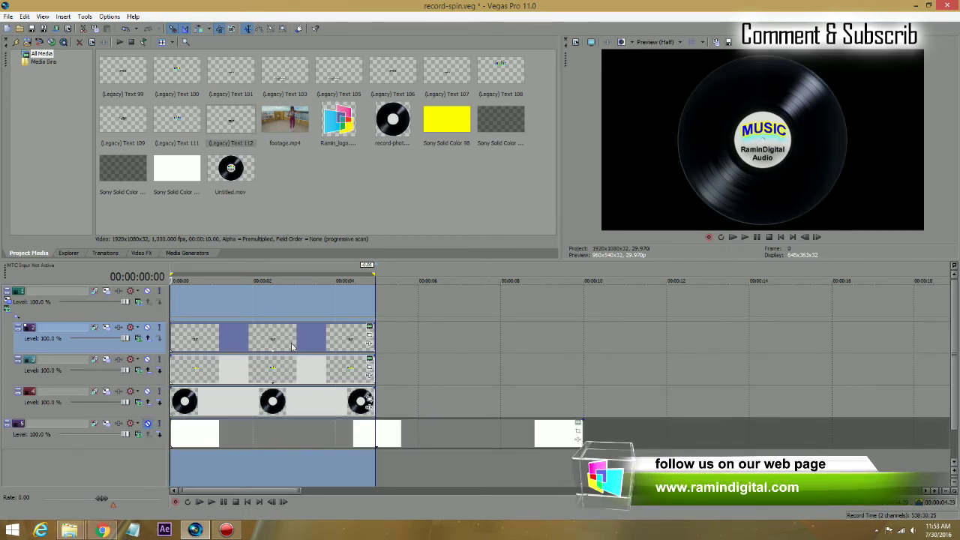
left_click(147, 423)
- Insert two empty video tracks at the top of the timeline
right_click(481, 301)
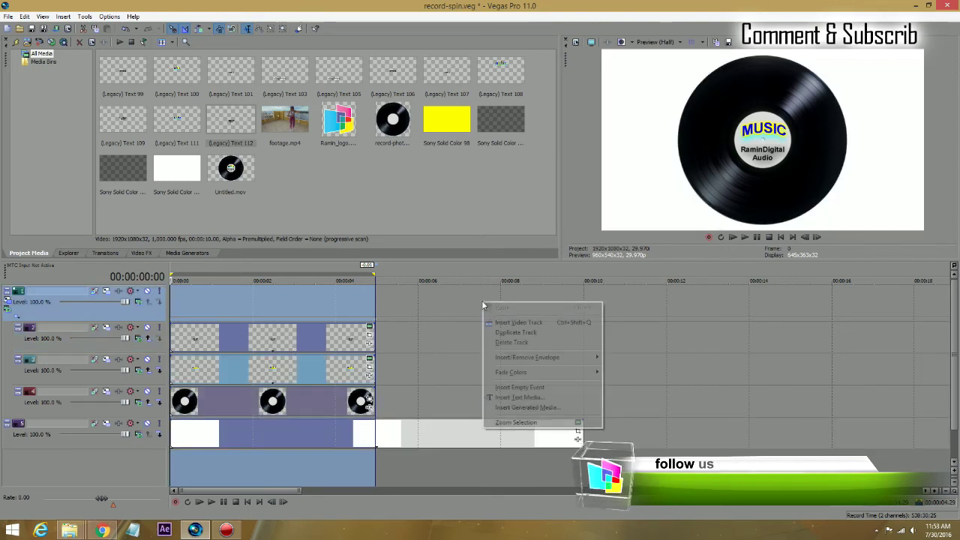
left_click(496, 322)
right_click(526, 293)
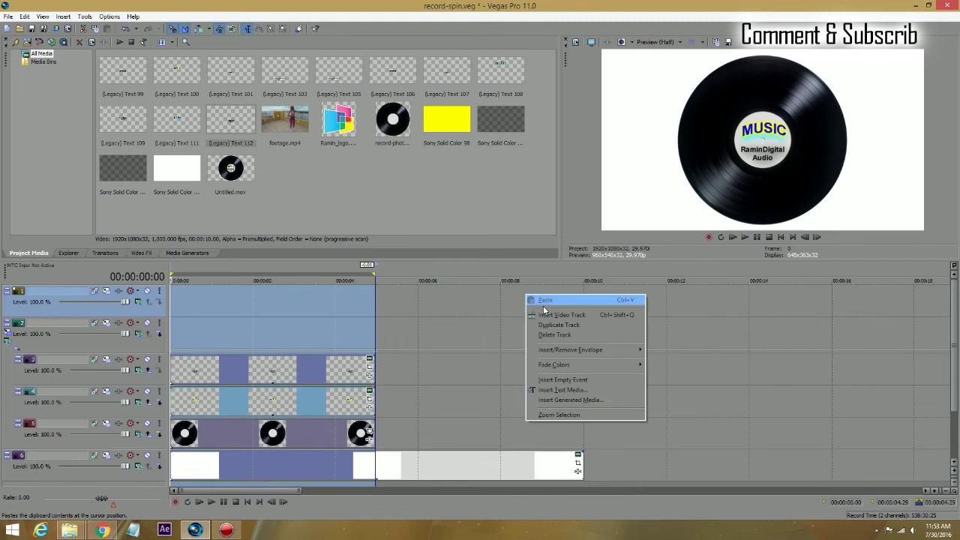
left_click(548, 315)
left_click(478, 298)
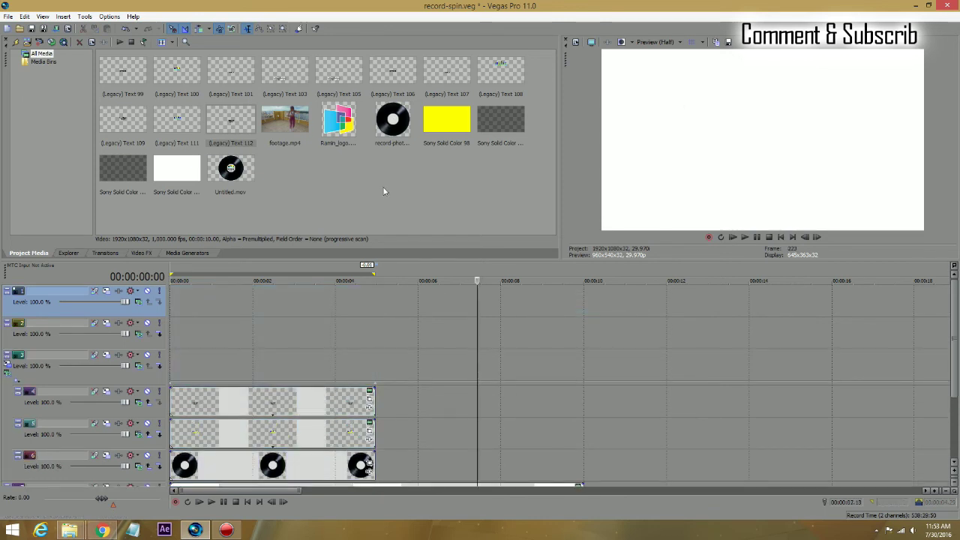
- Place Untitled.mov on the top track at about 6 seconds and play it back
left_click_drag(247, 176, 433, 301)
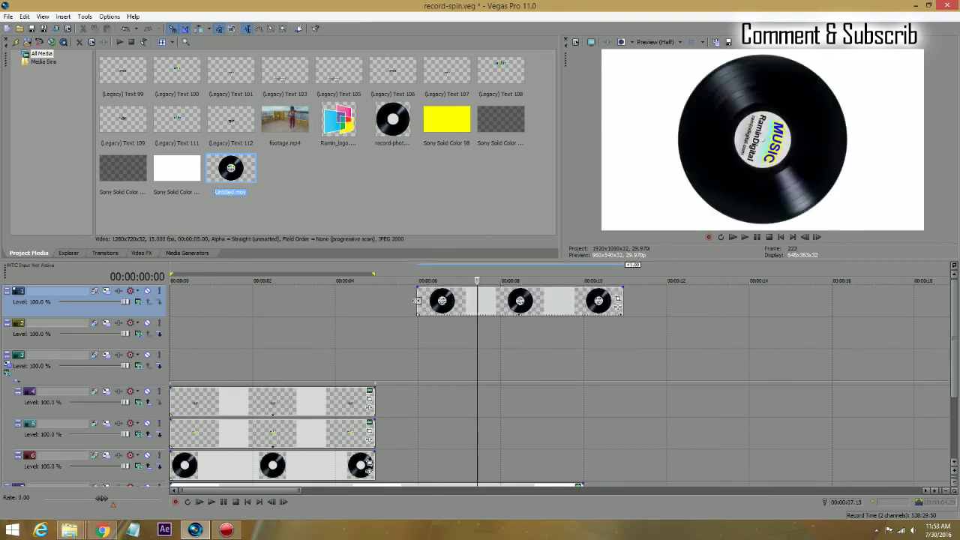
key("space")
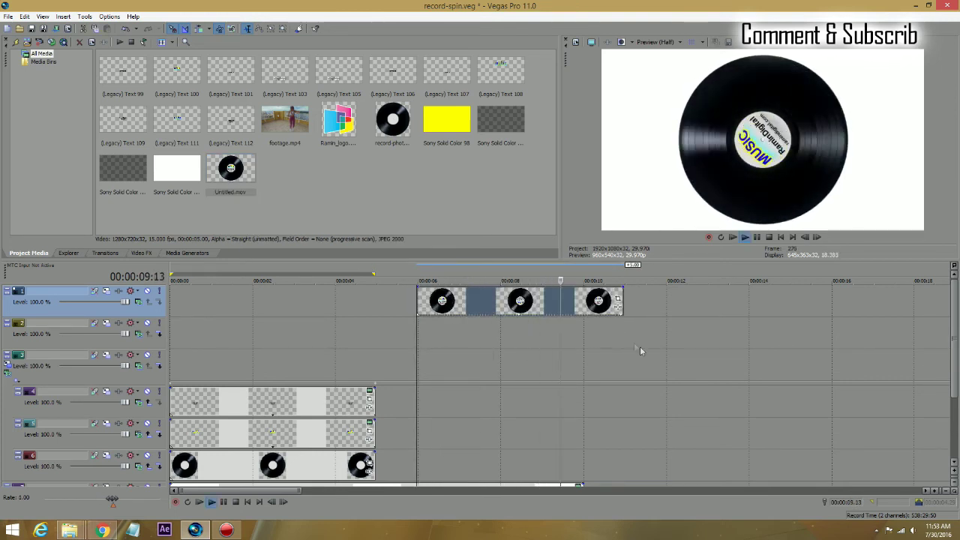
key("Return")
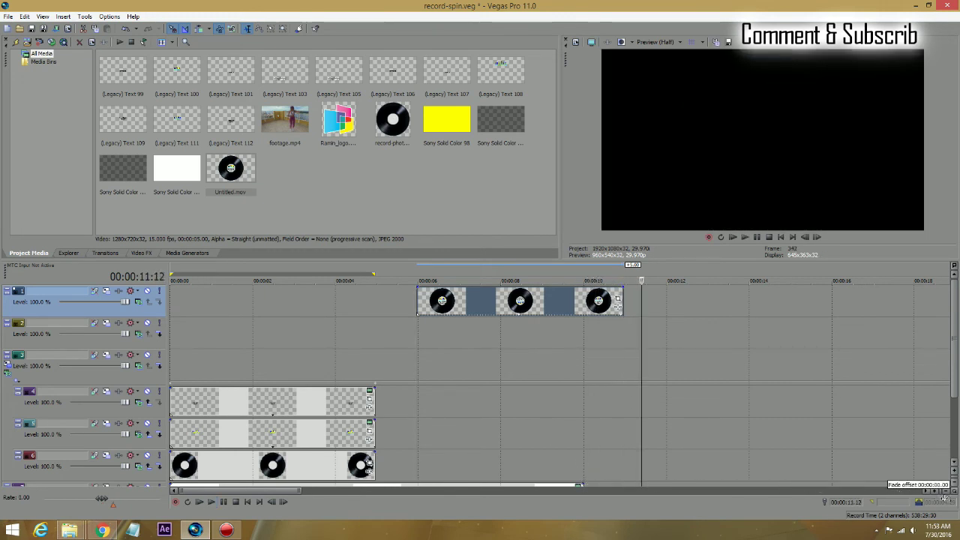
scroll(953, 375, "down", 2)
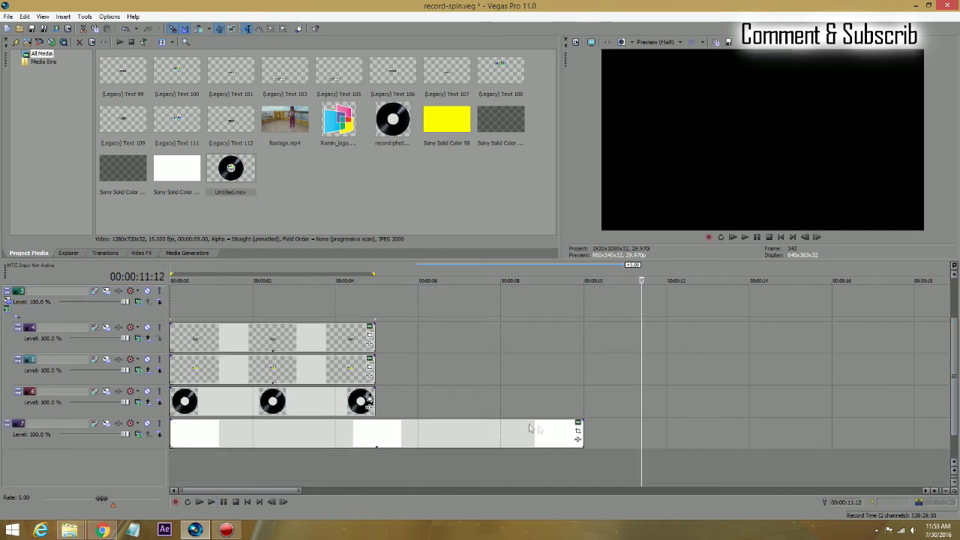
- Extend the white background on track 7 and the Untitled.mov record event out to about 00:00:18
left_click_drag(579, 434, 923, 435)
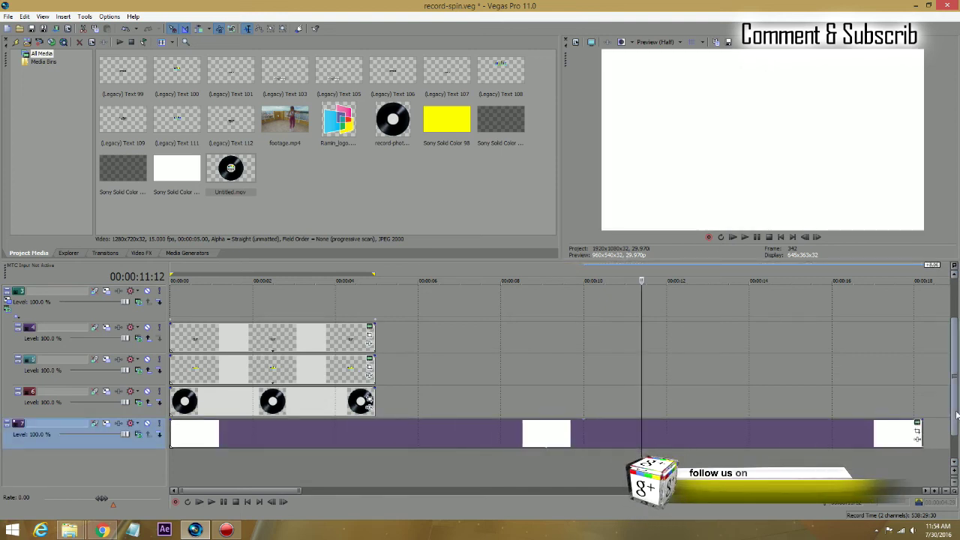
scroll(791, 348, "up", 2)
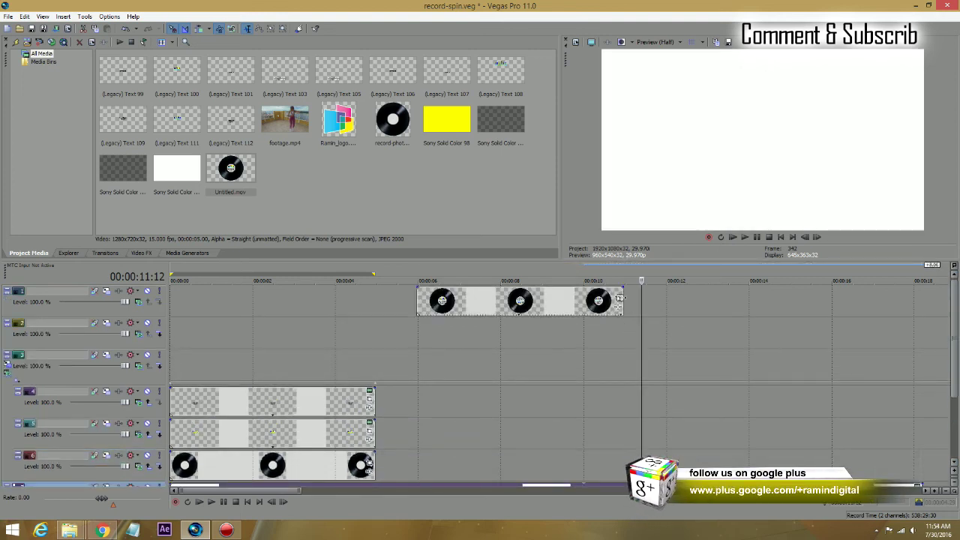
left_click_drag(622, 301, 922, 300)
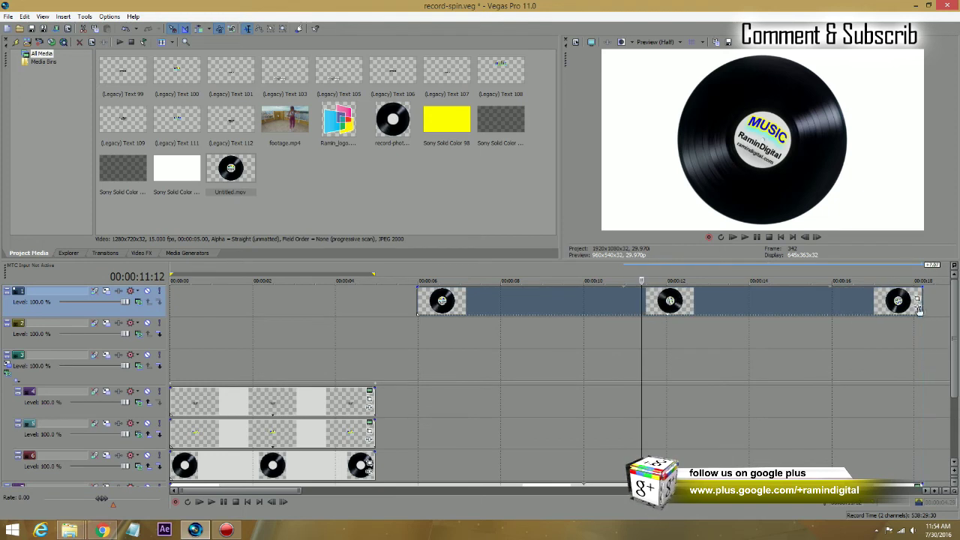
- Play back from about 10 seconds to check the looped spinning record
left_click(607, 335)
key("space")
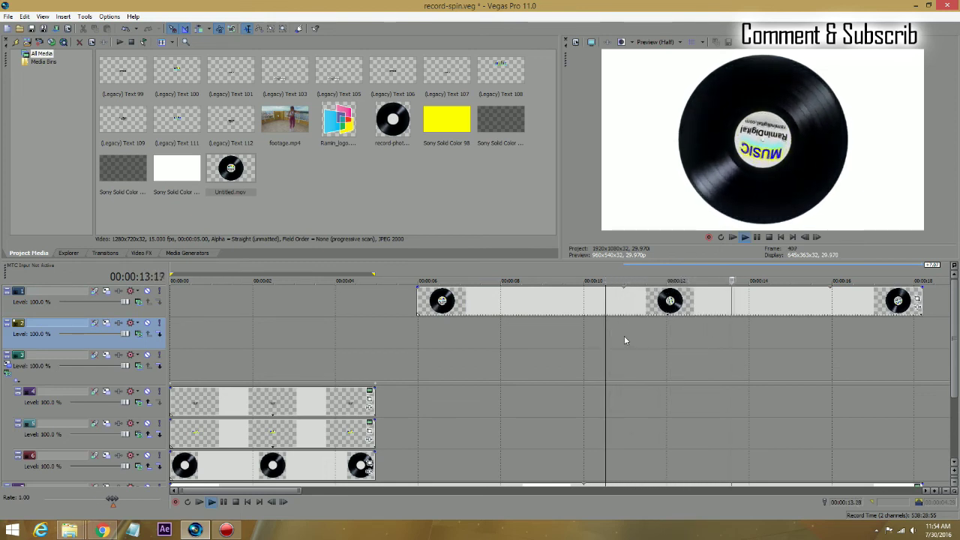
key("Return")
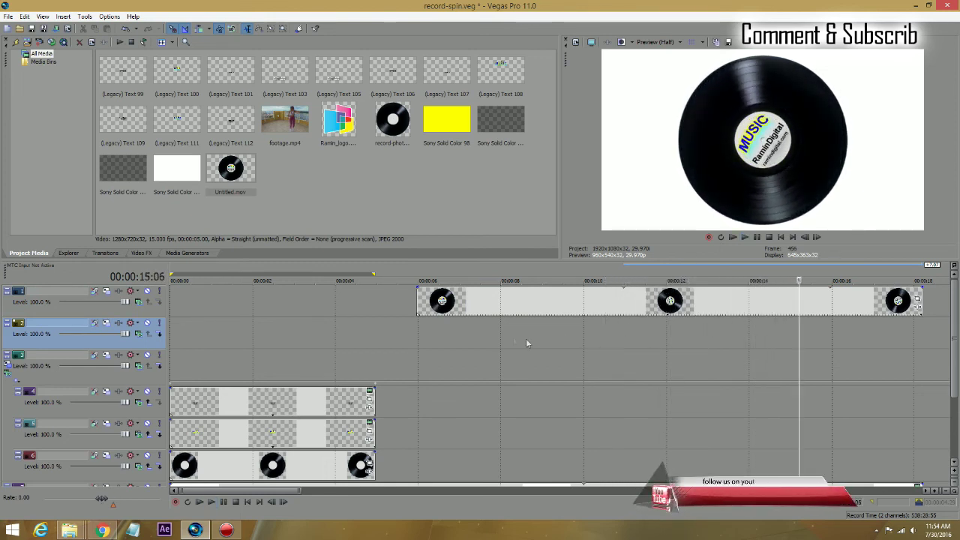